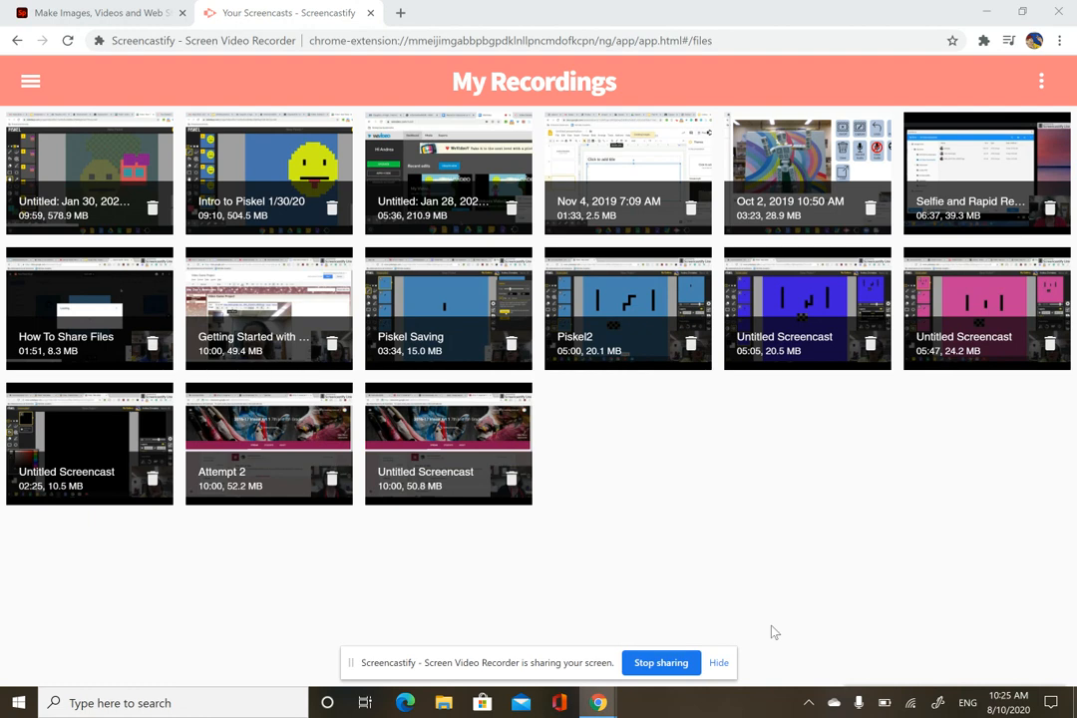
# Step: Google 'adobe spark' in a new Chrome tab and open the Adobe Spark website
pyautogui.click(399, 14)
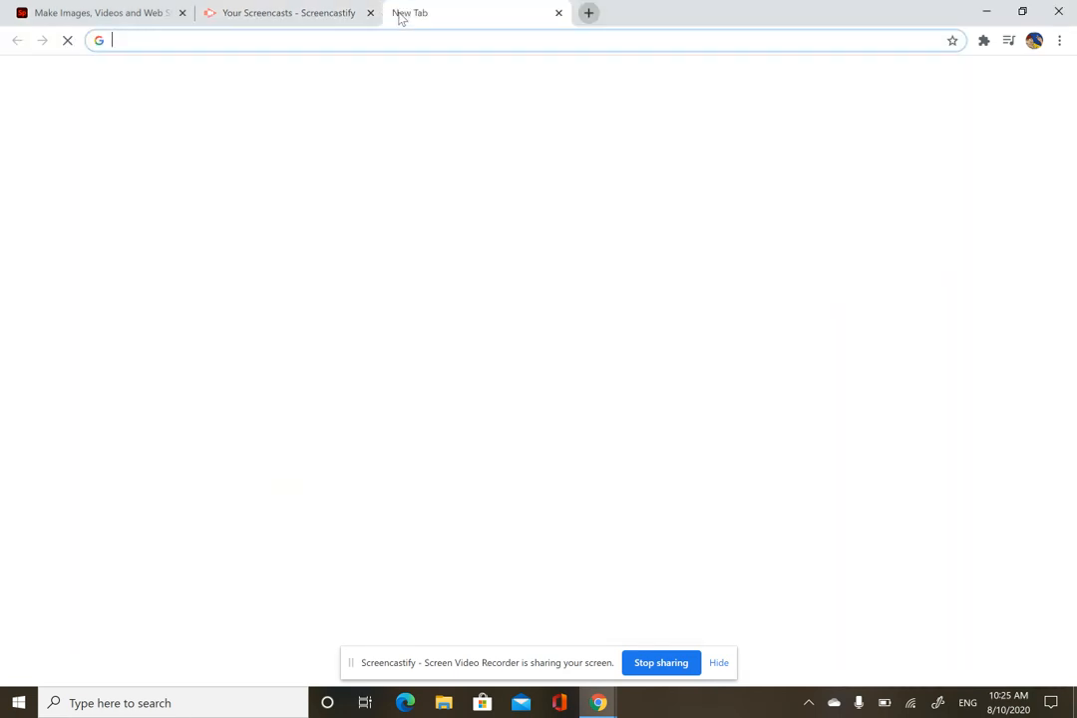
pyautogui.click(409, 294)
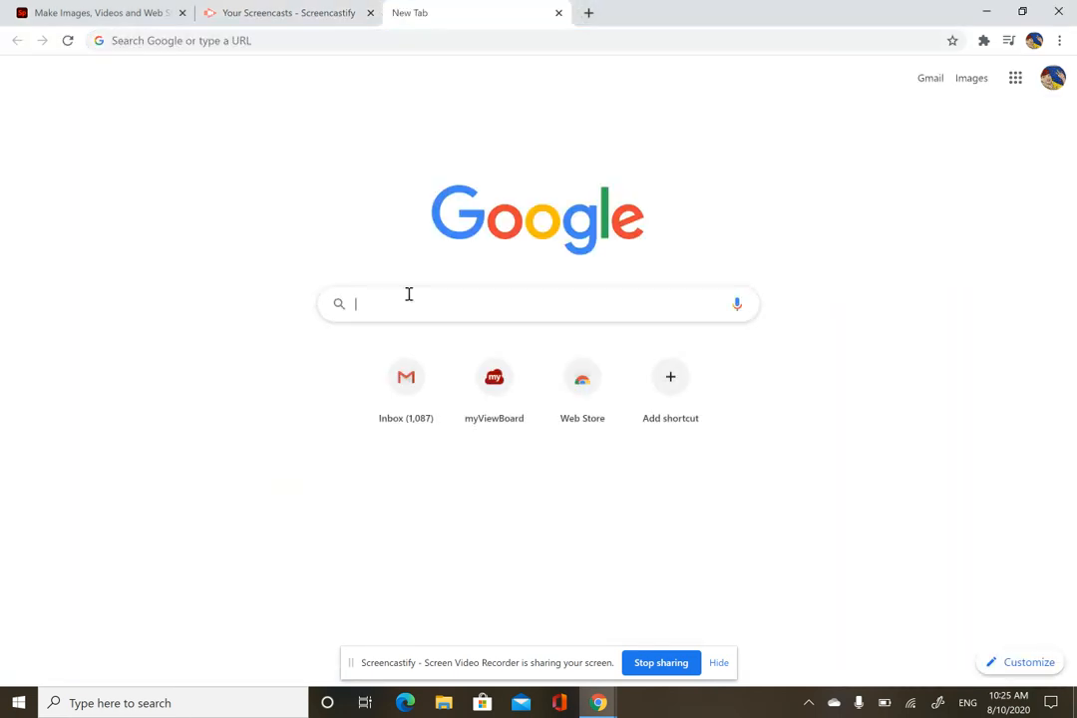
pyautogui.write('A')
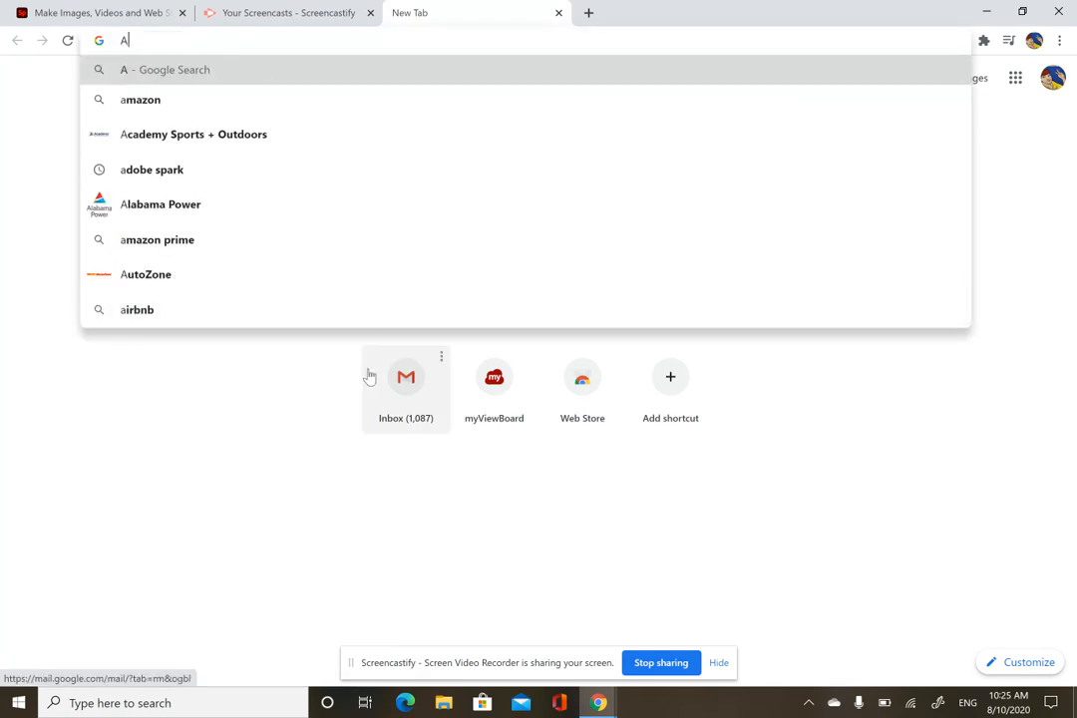
pyautogui.click(177, 174)
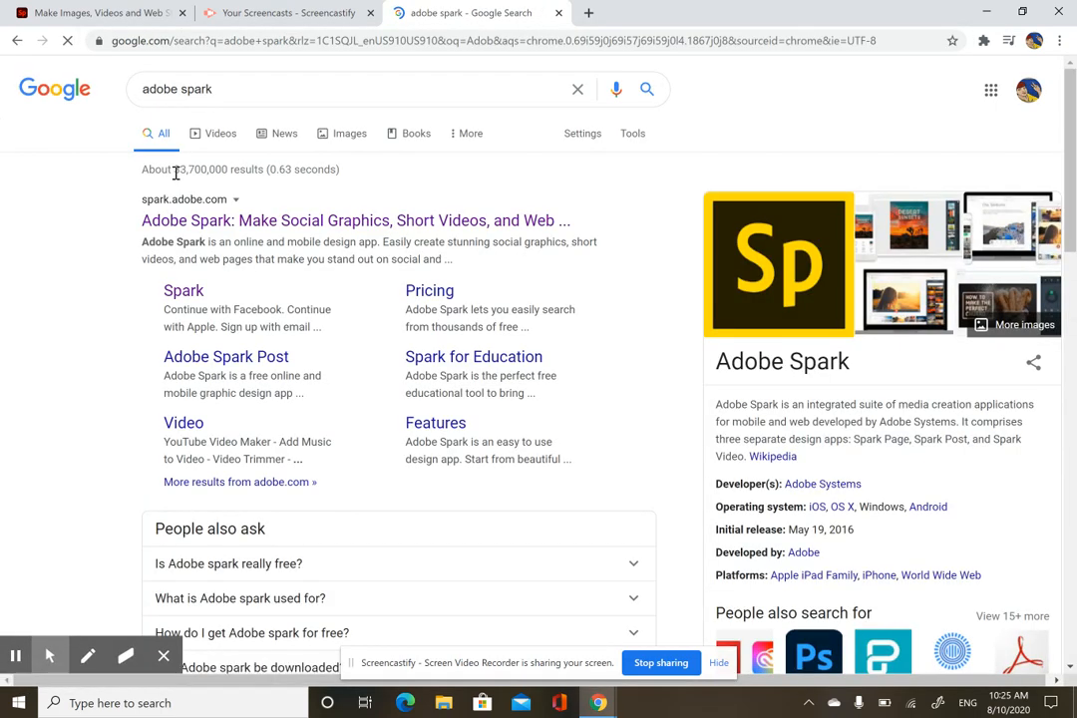
pyautogui.click(335, 221)
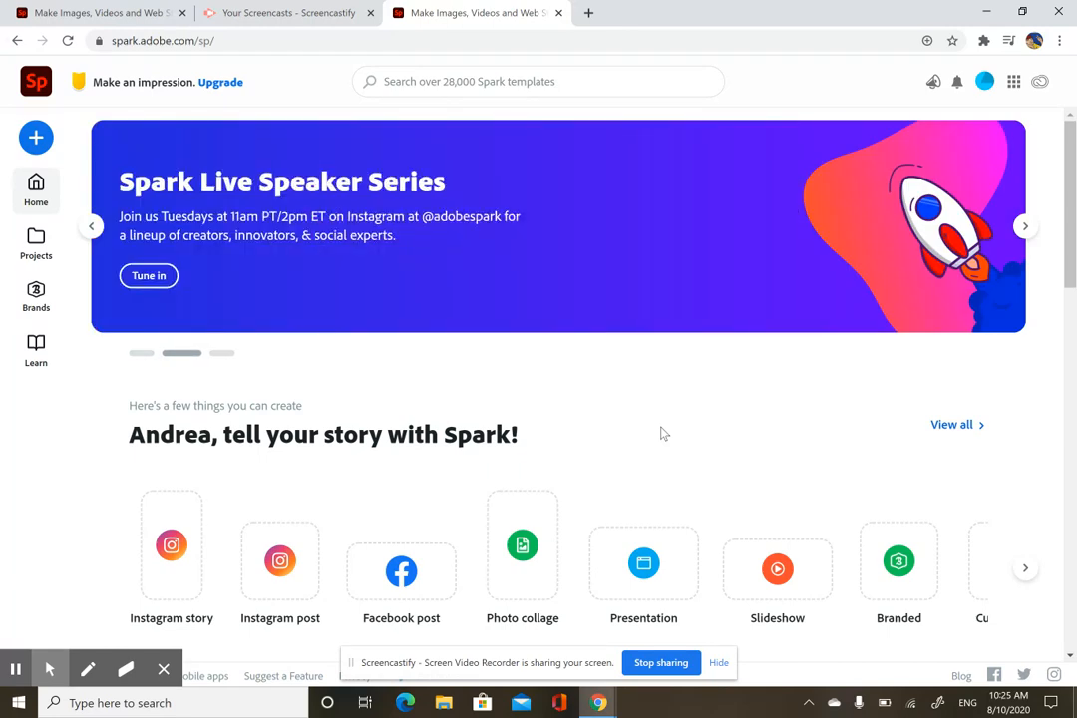
# Step: Start a new Video project from the Adobe Spark create menu
pyautogui.hscroll(1, 588, 570)
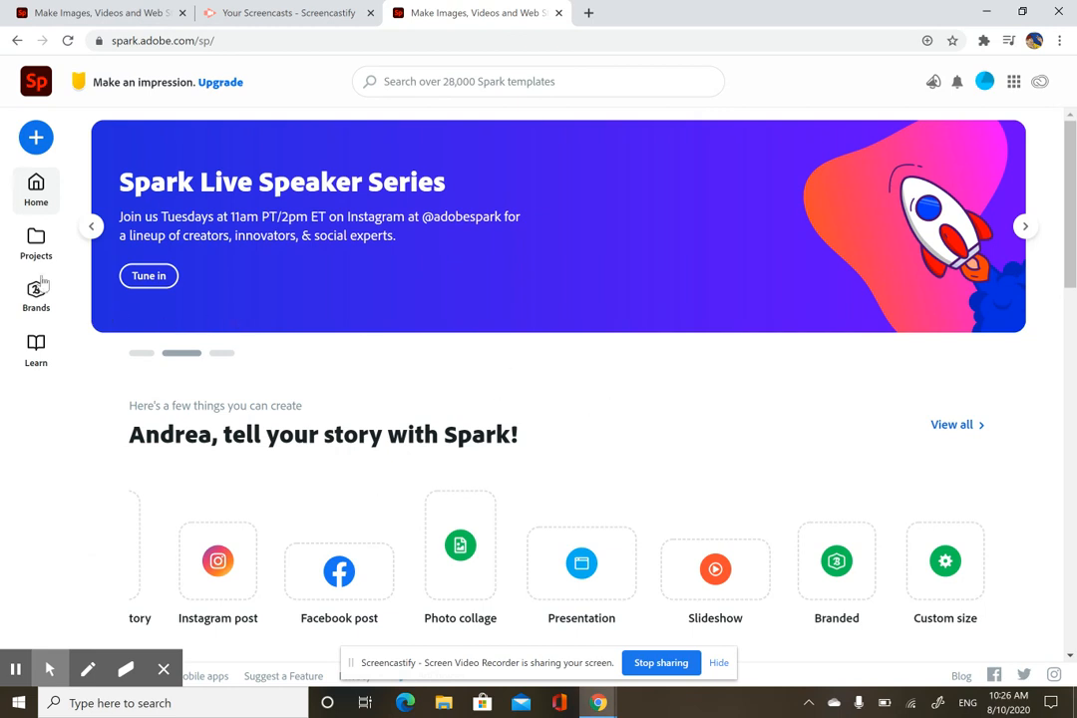
pyautogui.click(34, 139)
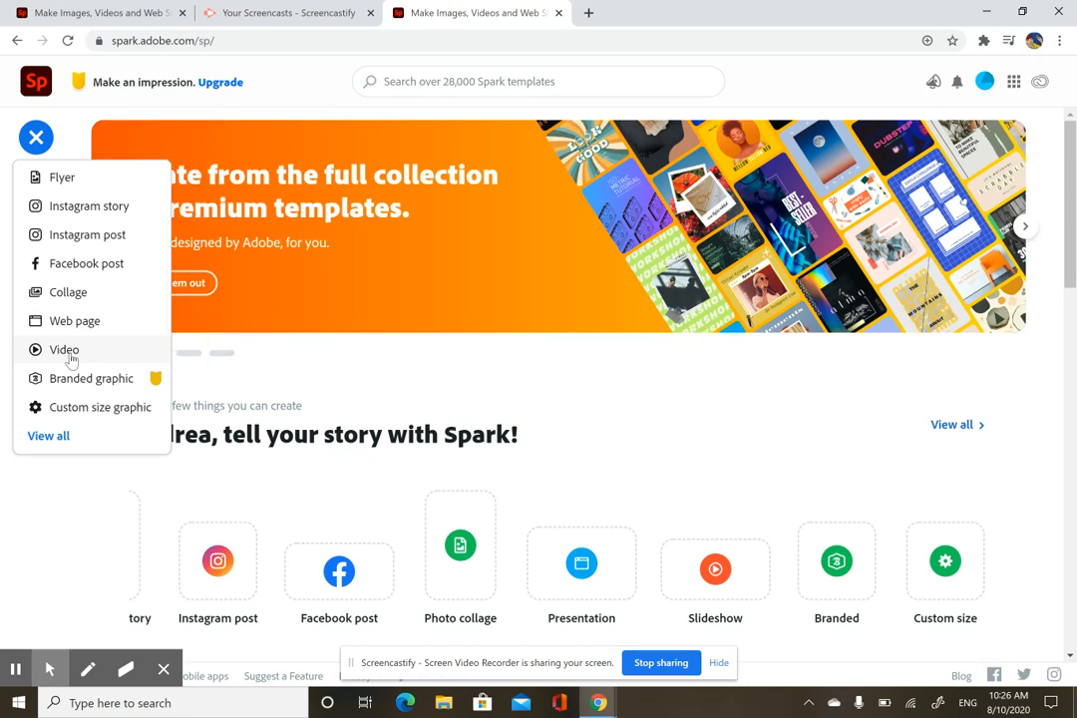
pyautogui.click(70, 357)
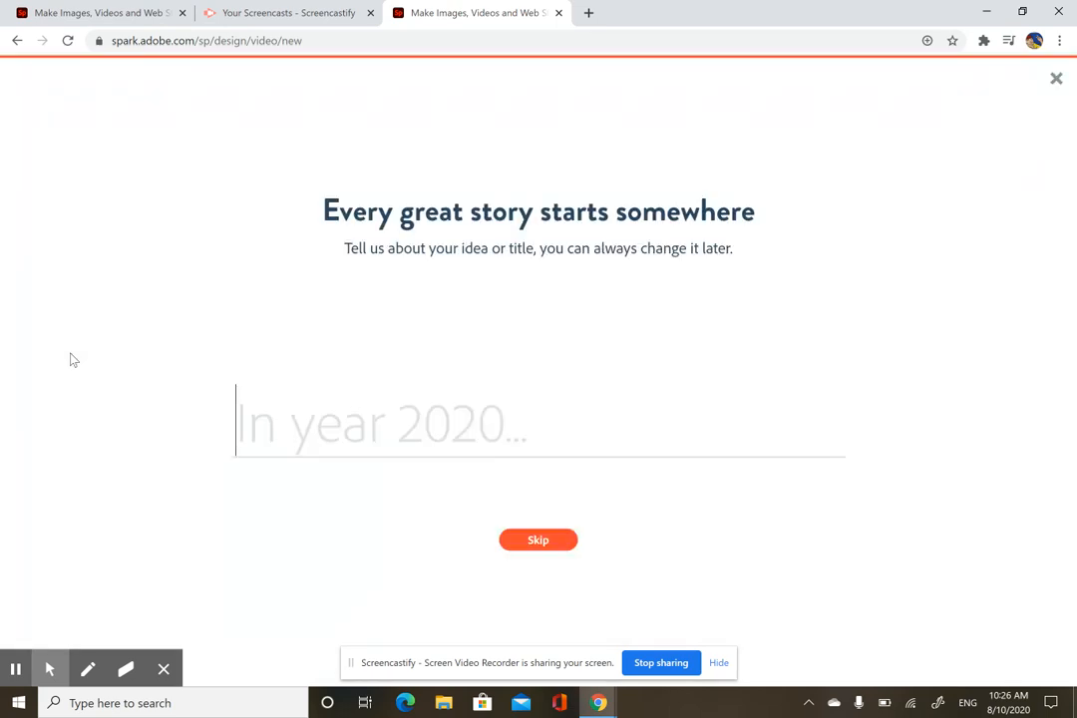
# Step: Enter 'Meet Me' as the video's title
pyautogui.write('Meet Me')
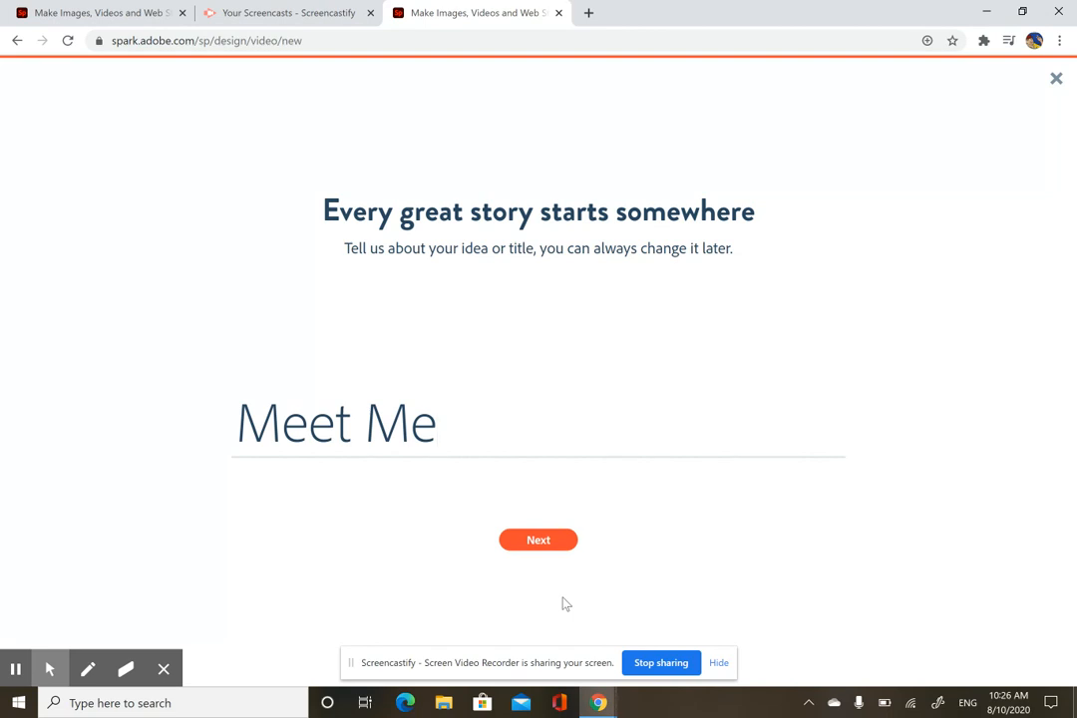
# Step: Confirm the 'Meet Me' title and choose the Make Up My Own template
pyautogui.click(544, 541)
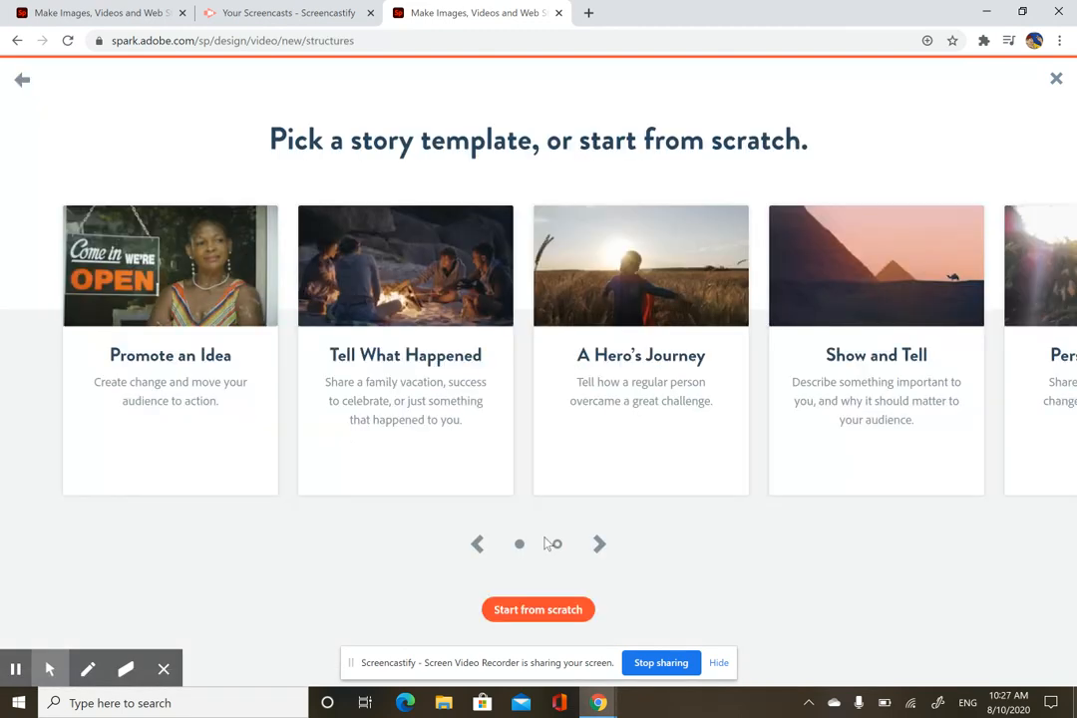
pyautogui.click(555, 544)
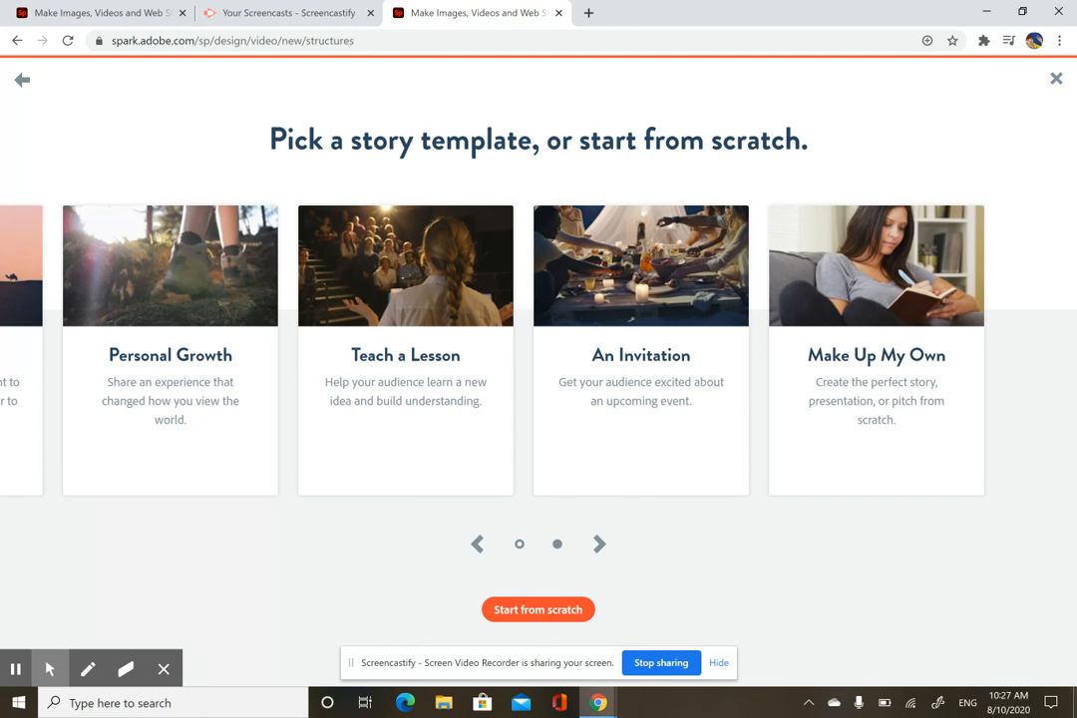
pyautogui.click(890, 446)
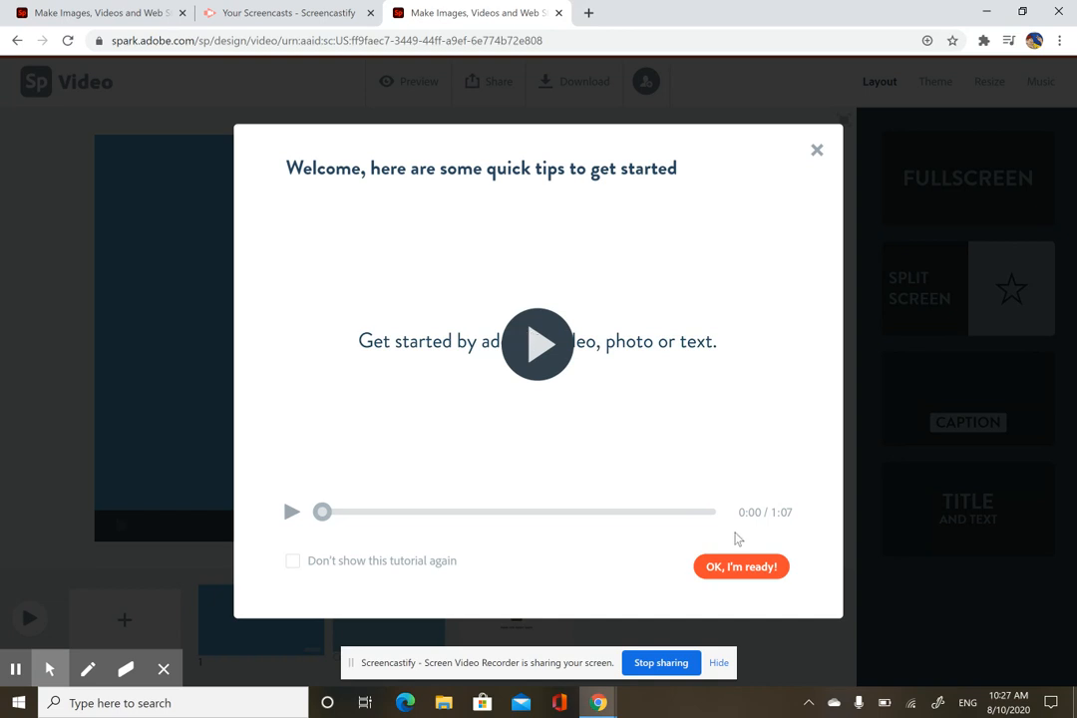
# Step: Dismiss the tips, try the Caption and Title and Text layouts, then choose Split Screen
pyautogui.click(746, 574)
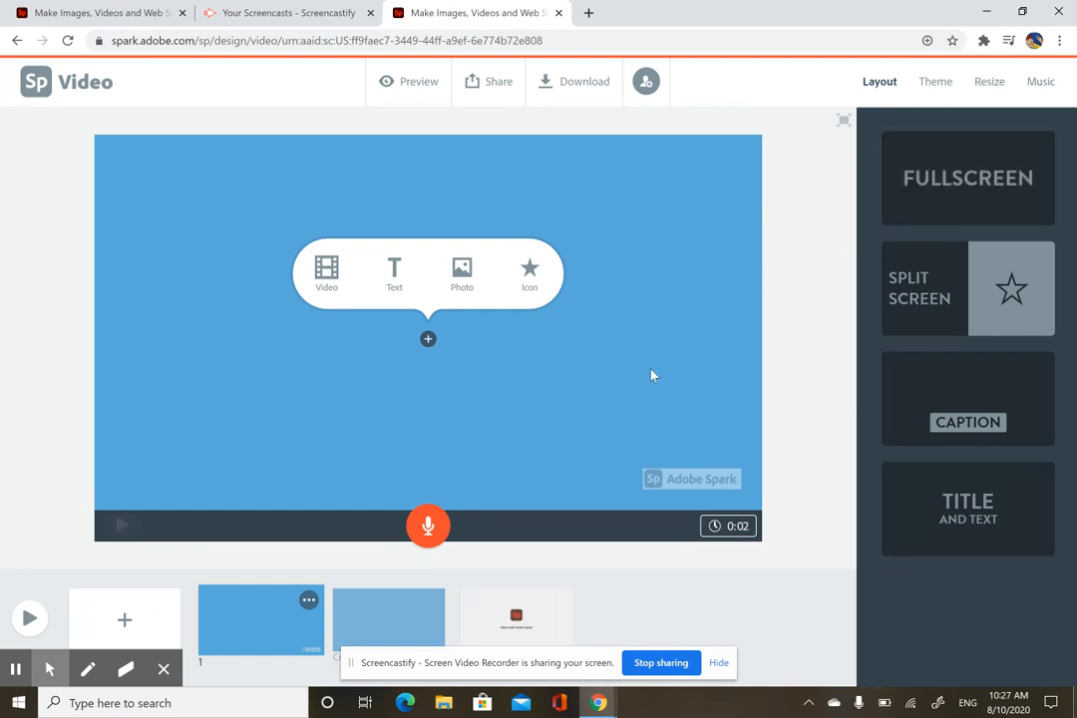
pyautogui.click(949, 329)
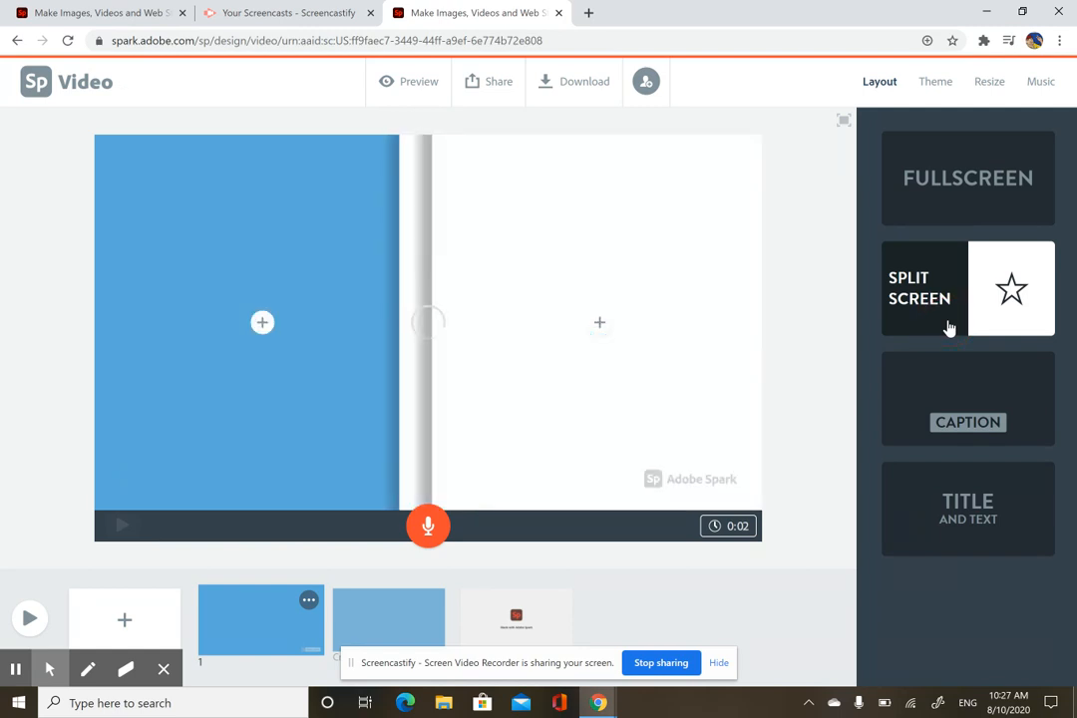
pyautogui.click(947, 379)
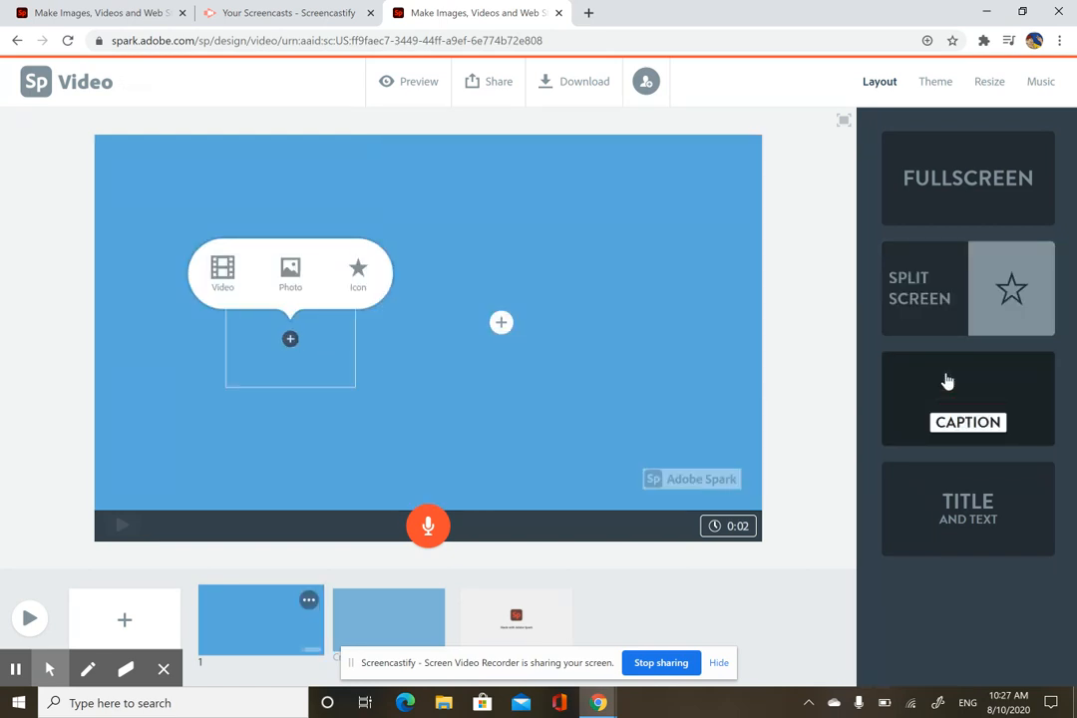
pyautogui.click(997, 501)
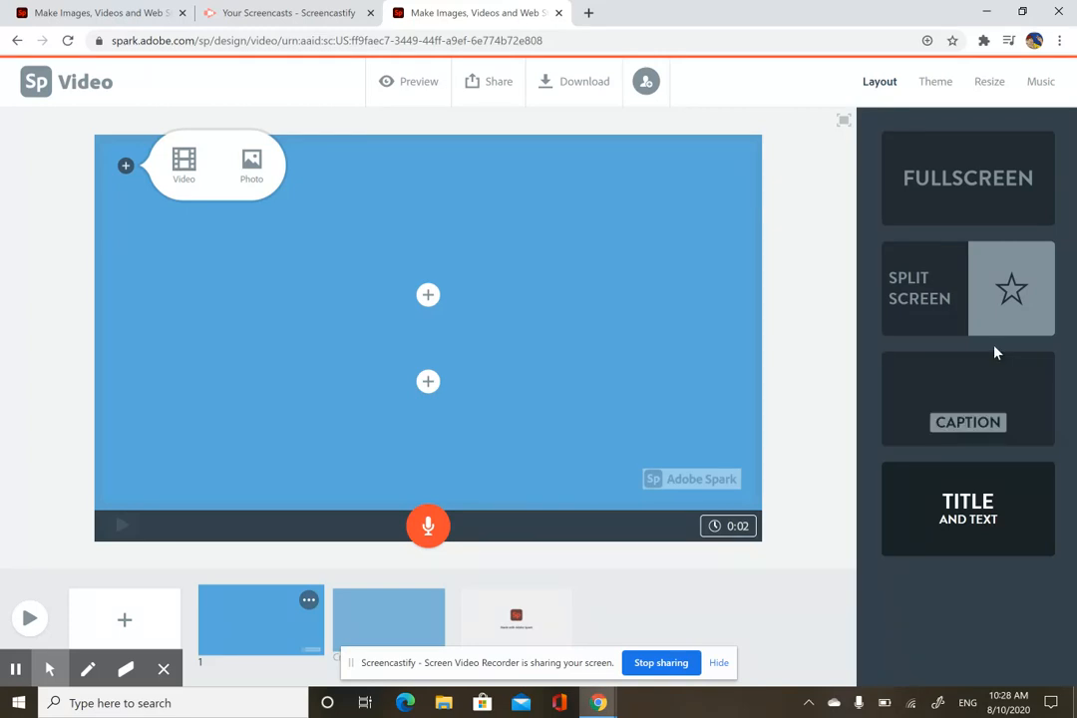
pyautogui.click(942, 268)
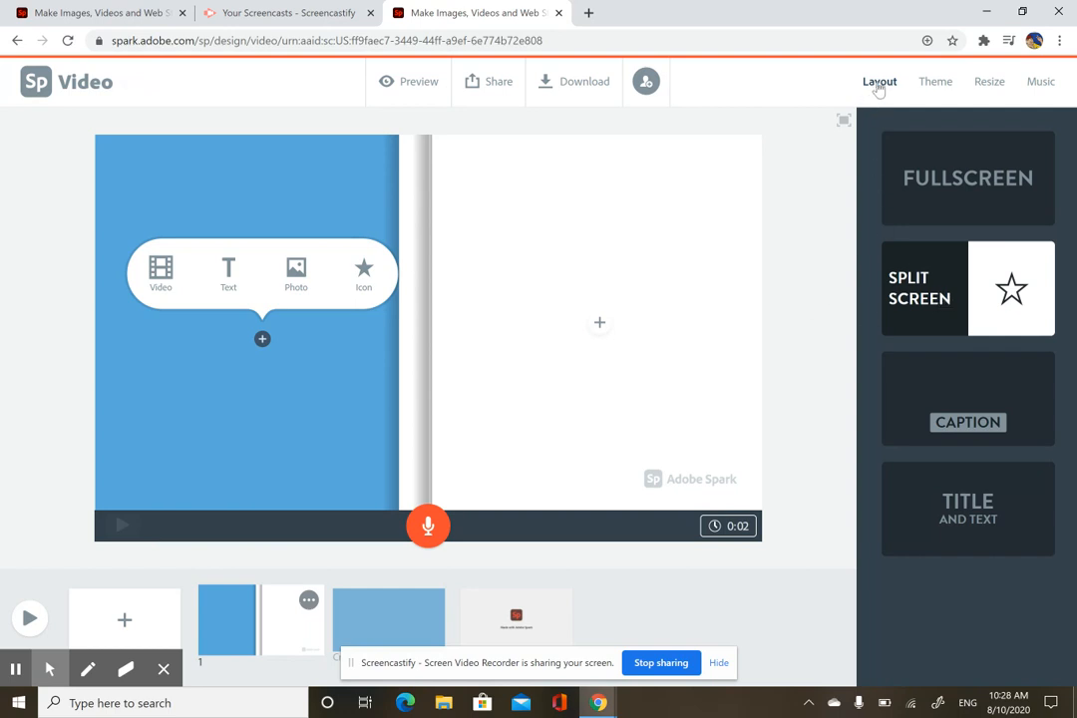
# Step: Apply the Flair theme with its second, teal-to-lavender colour swatch
pyautogui.click(935, 84)
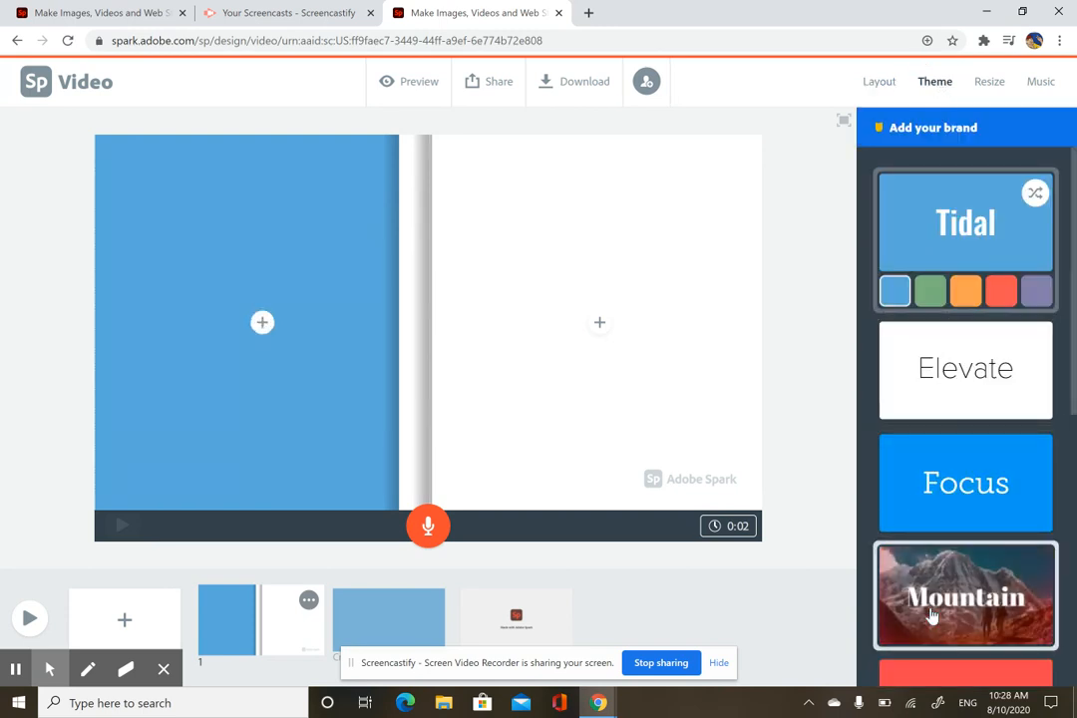
pyautogui.click(930, 615)
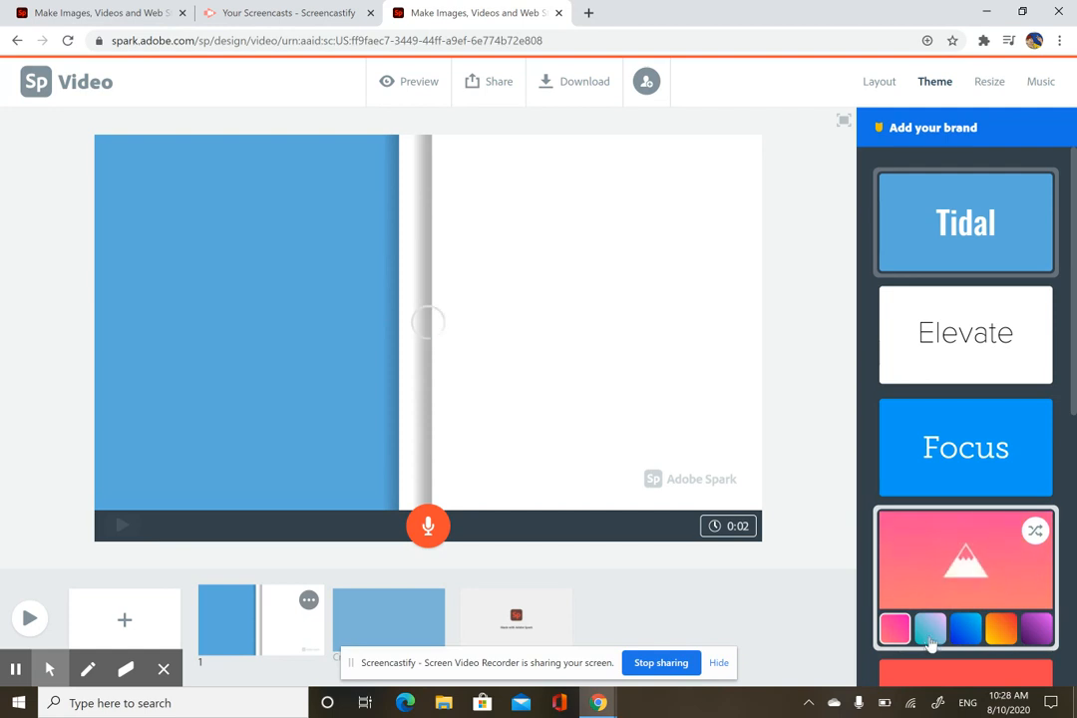
pyautogui.rightClick(931, 632)
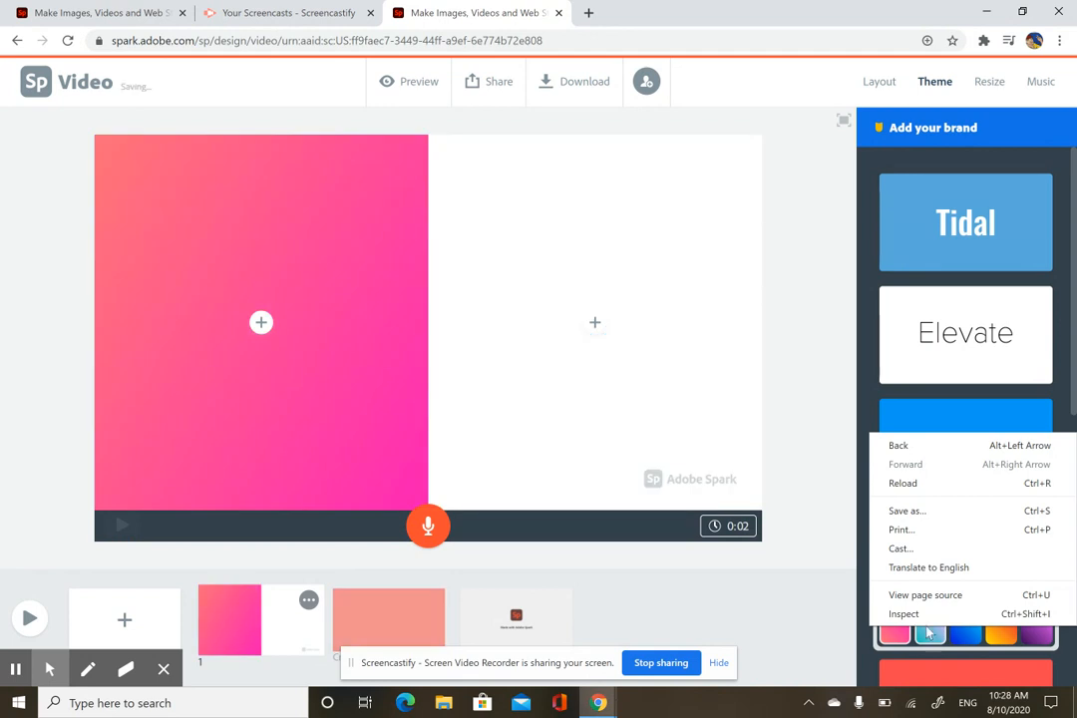
pyautogui.click(931, 636)
pyautogui.click(933, 638)
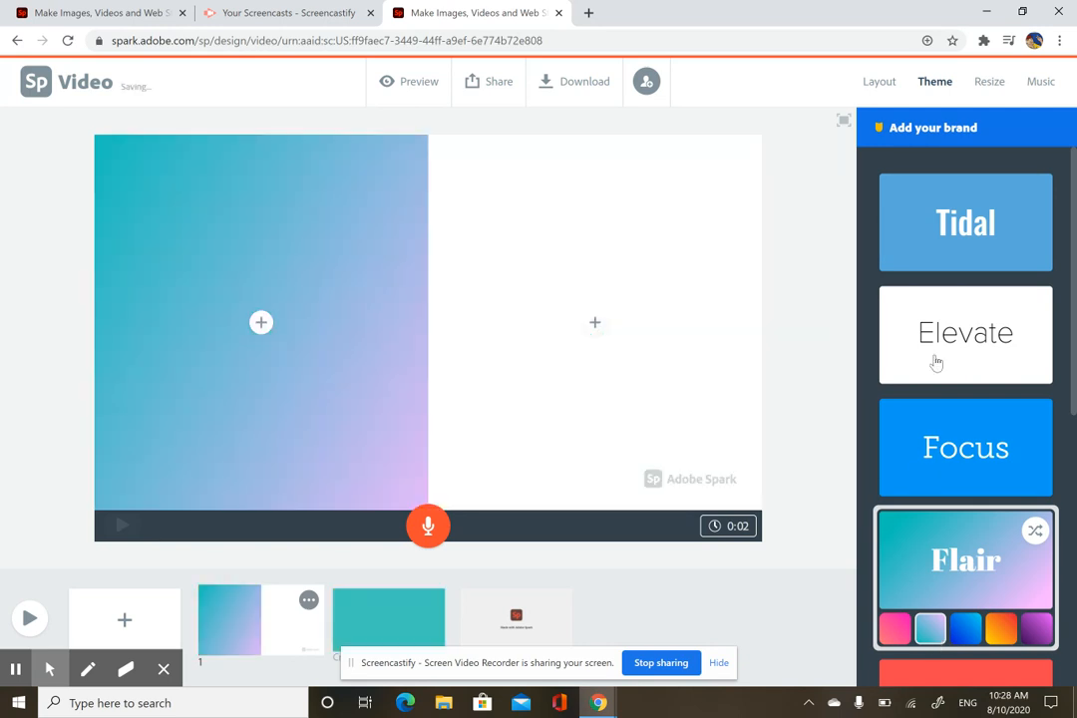
# Step: Look through the Resize and Music options, then return to the Layout panel
pyautogui.click(989, 85)
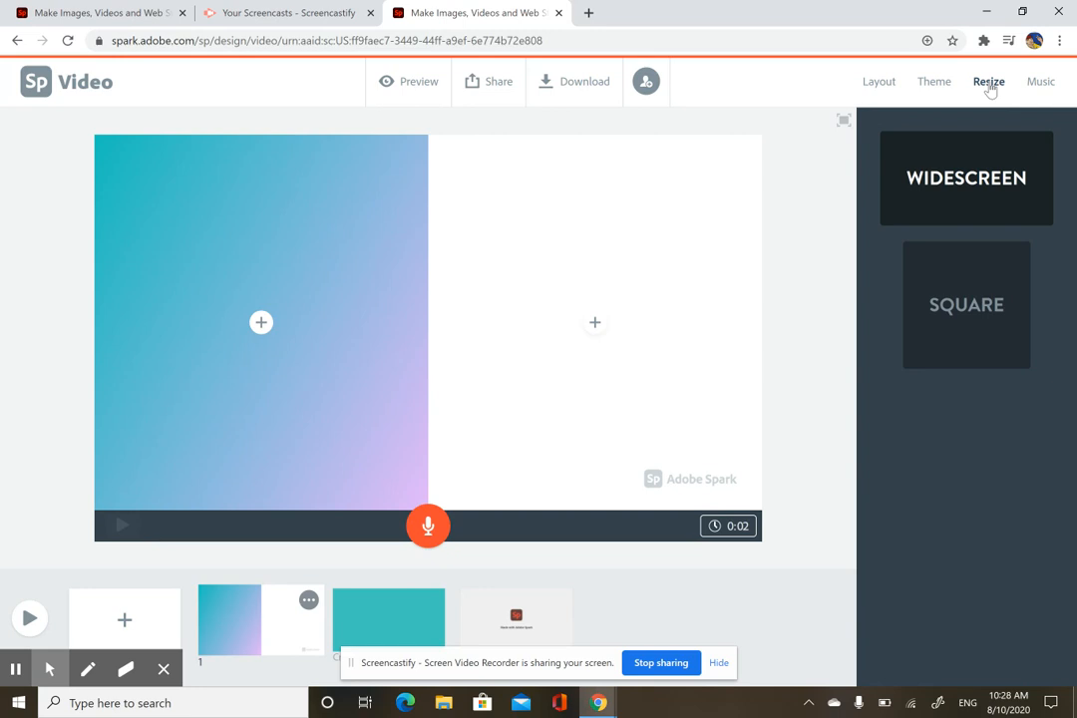
pyautogui.click(1040, 88)
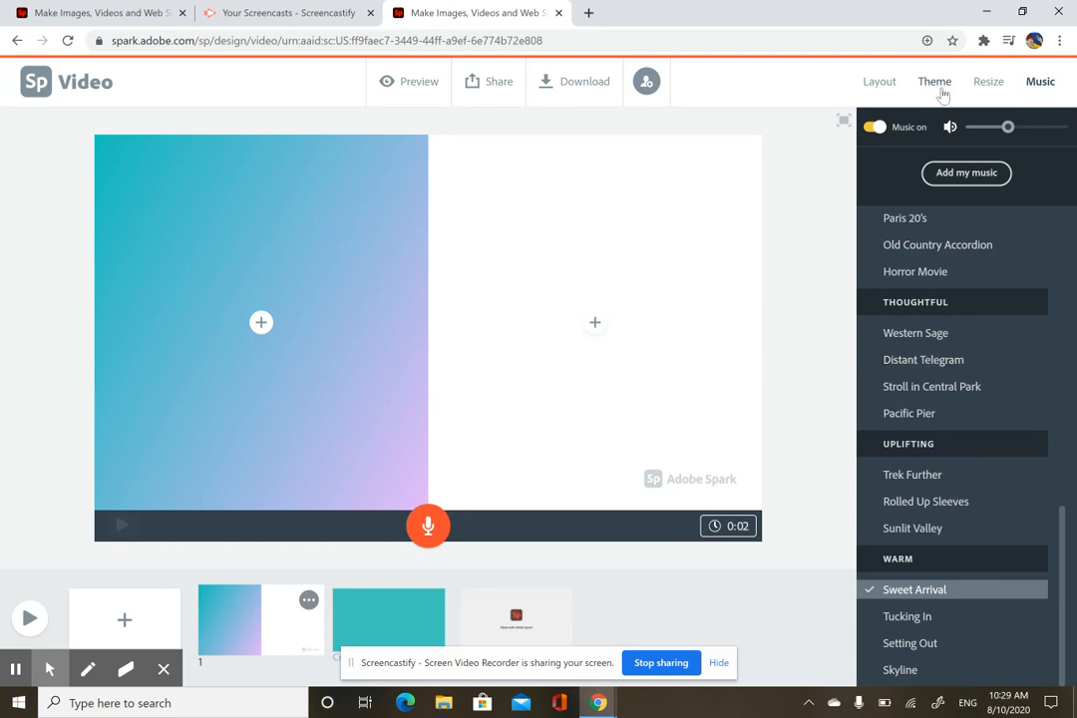
pyautogui.rightClick(882, 87)
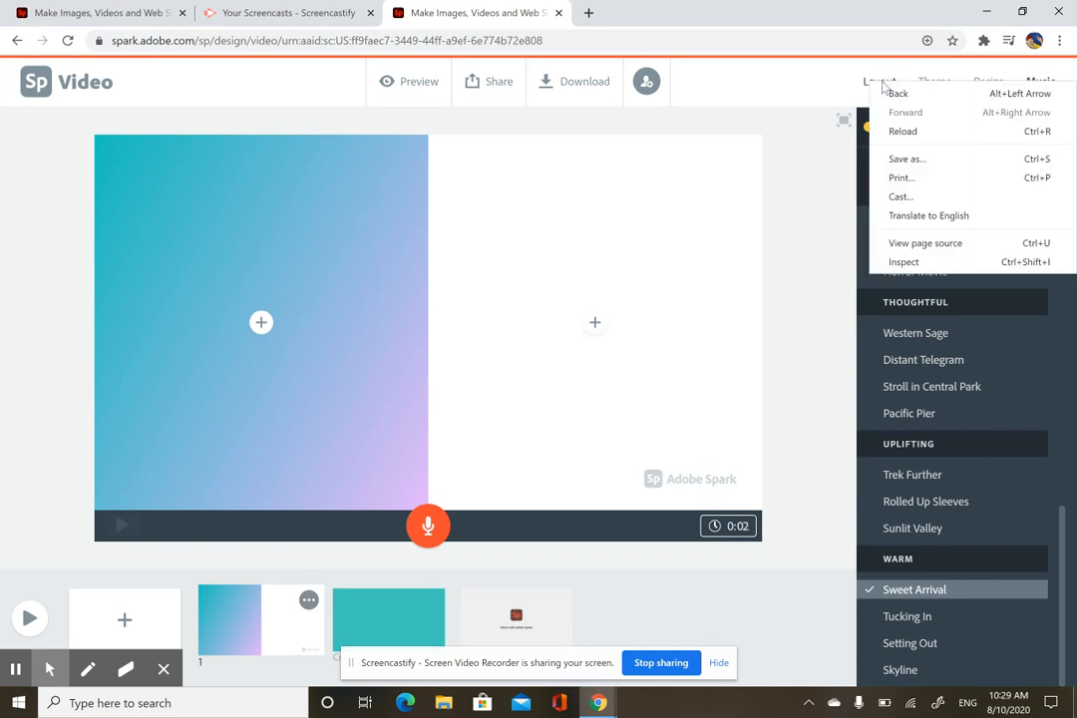
pyautogui.click(879, 83)
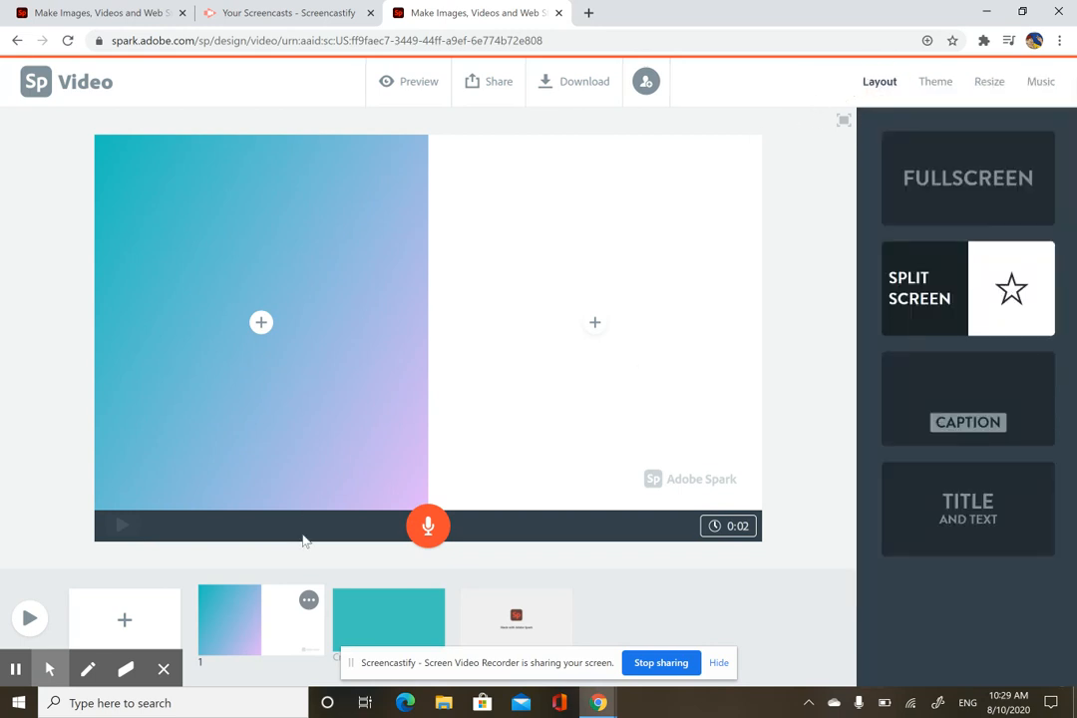
# Step: Duplicate the split-screen slide five times, giving six identical slides
pyautogui.click(309, 602)
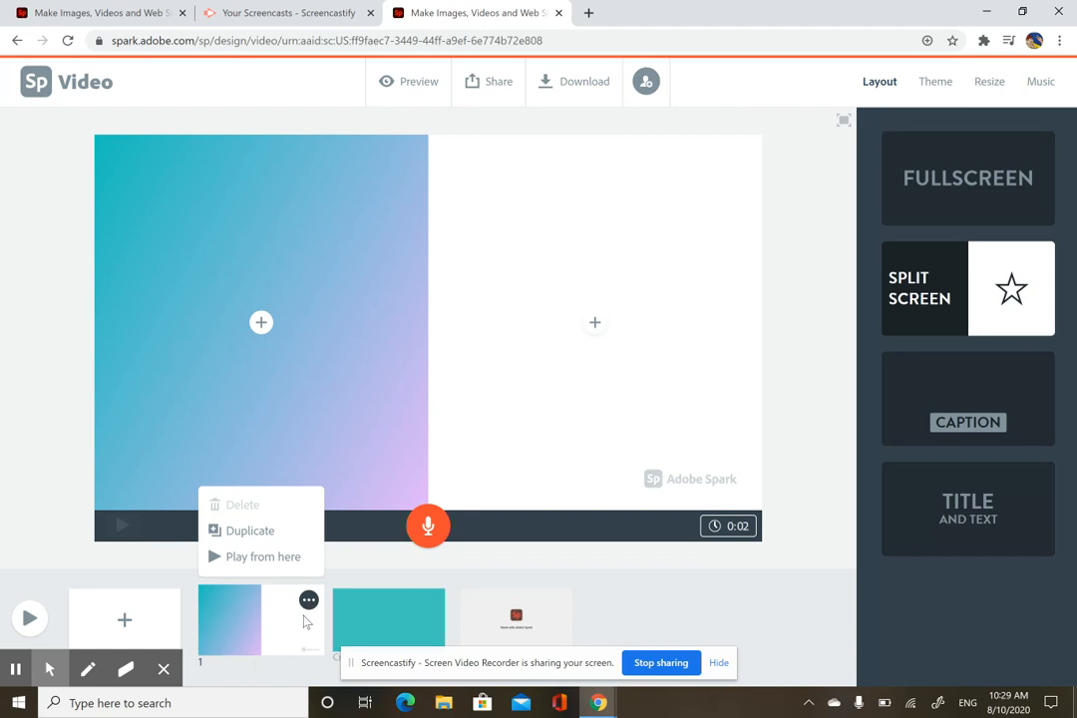
pyautogui.click(278, 538)
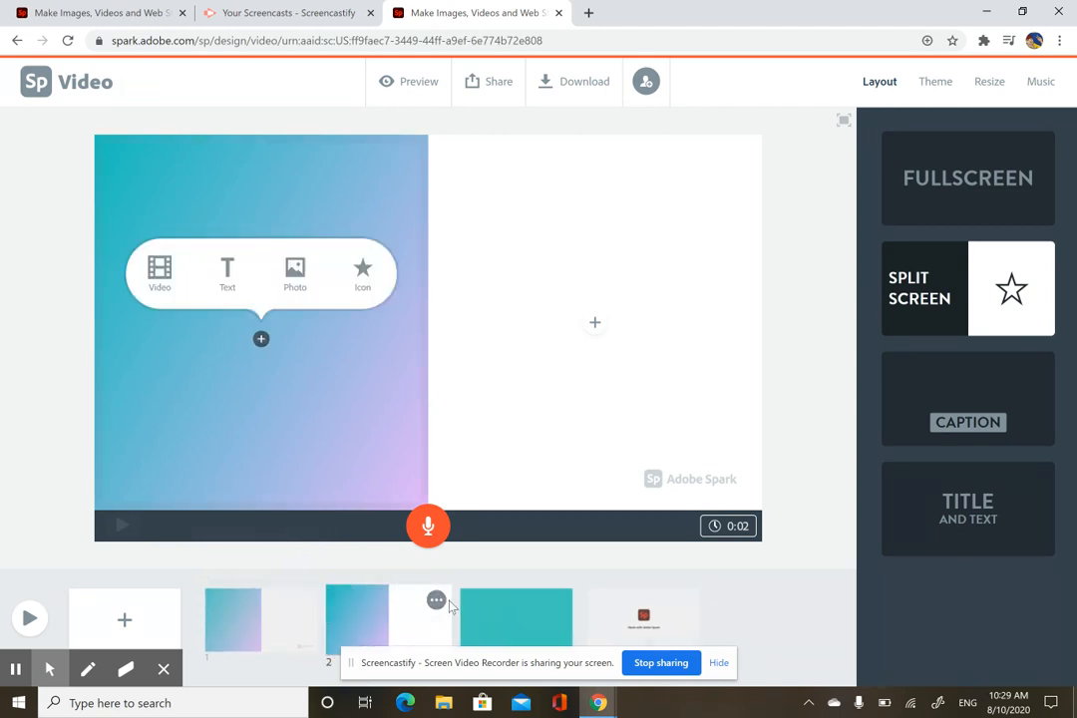
pyautogui.click(437, 602)
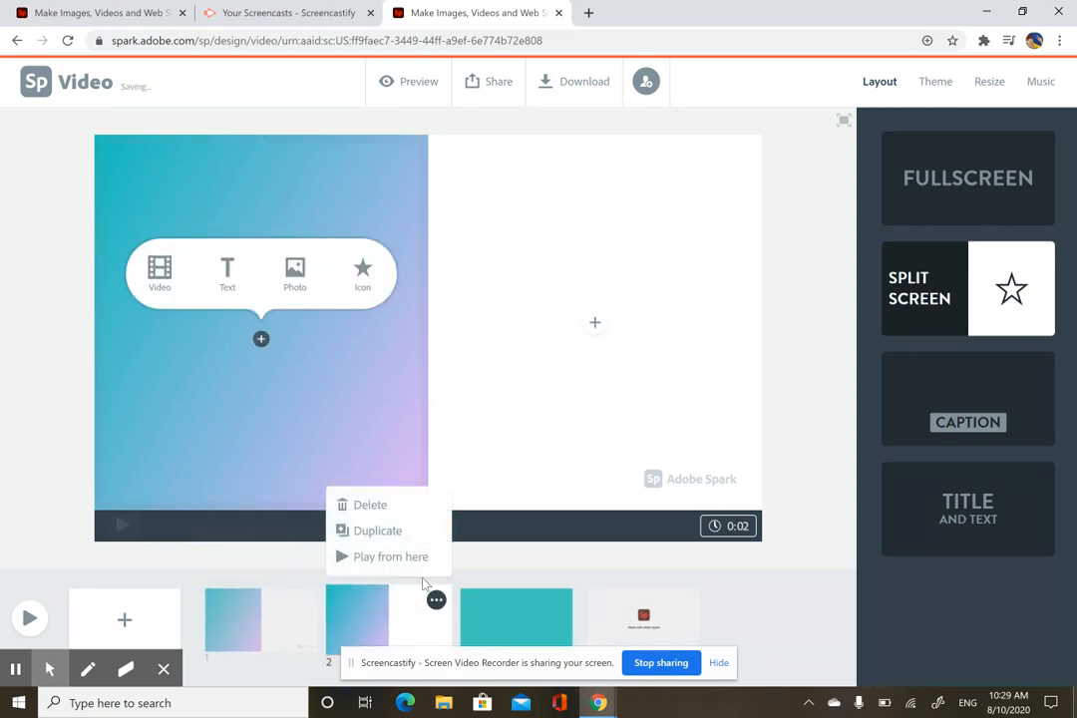
pyautogui.click(386, 533)
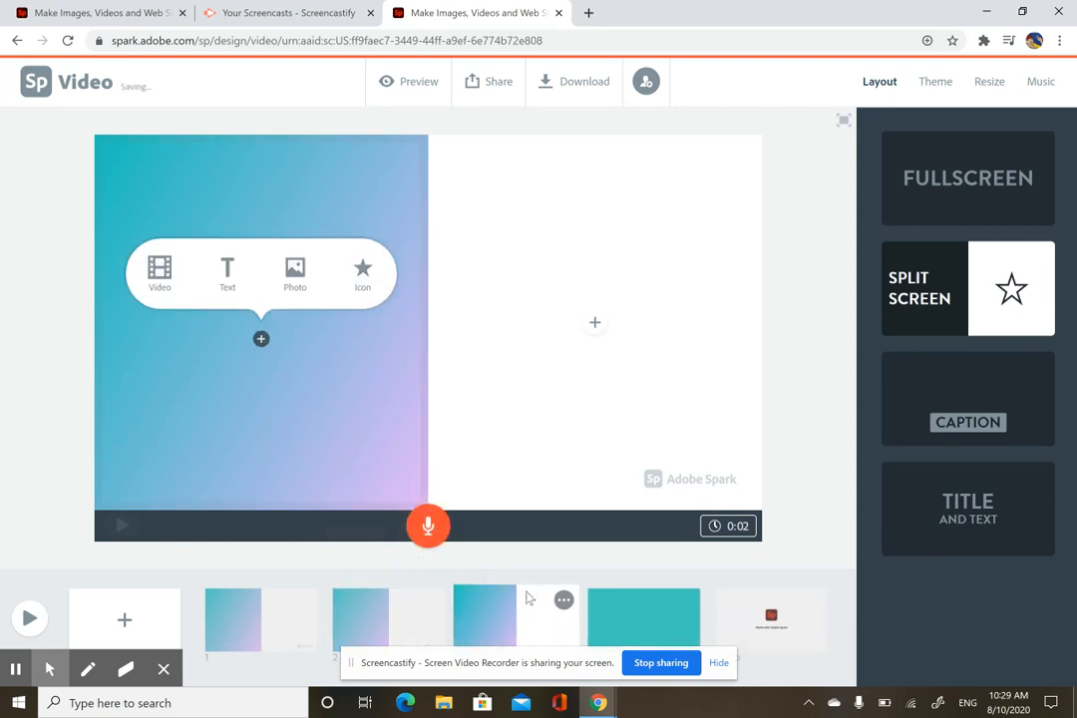
pyautogui.click(563, 601)
pyautogui.click(528, 530)
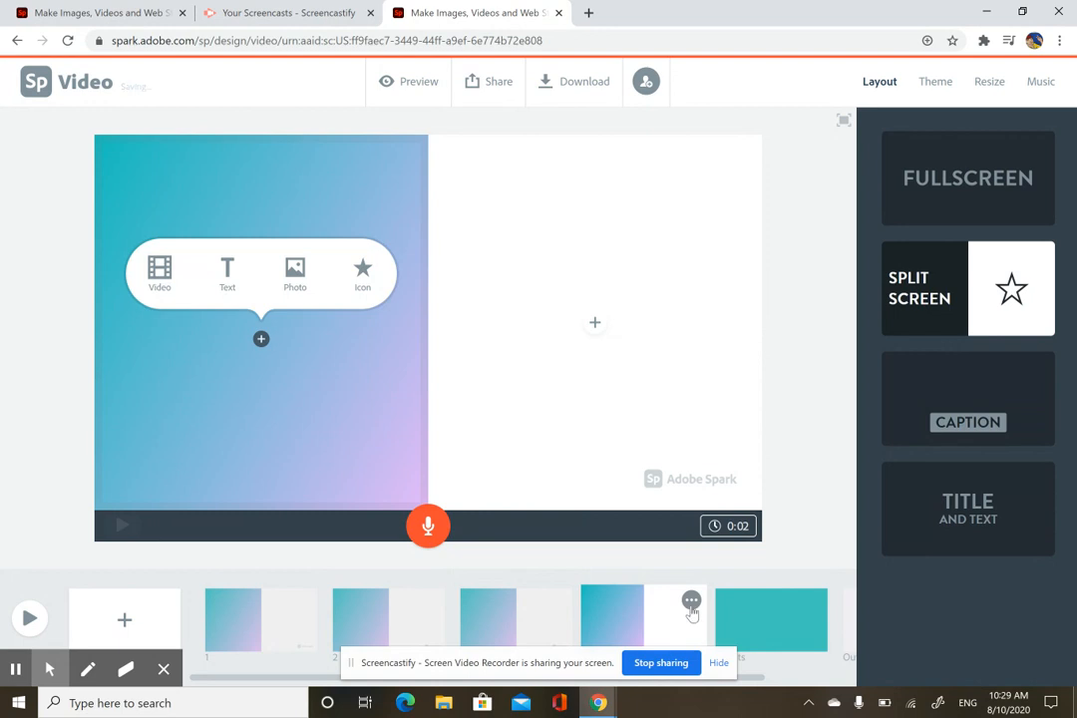
pyautogui.click(688, 602)
pyautogui.click(659, 538)
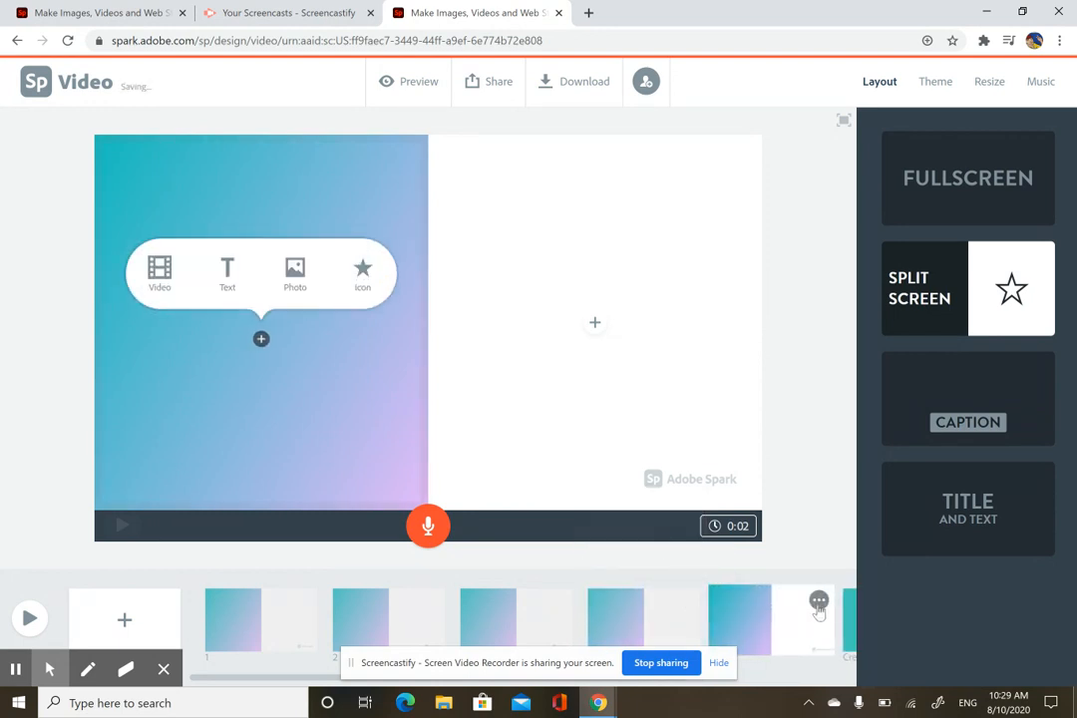
pyautogui.click(819, 601)
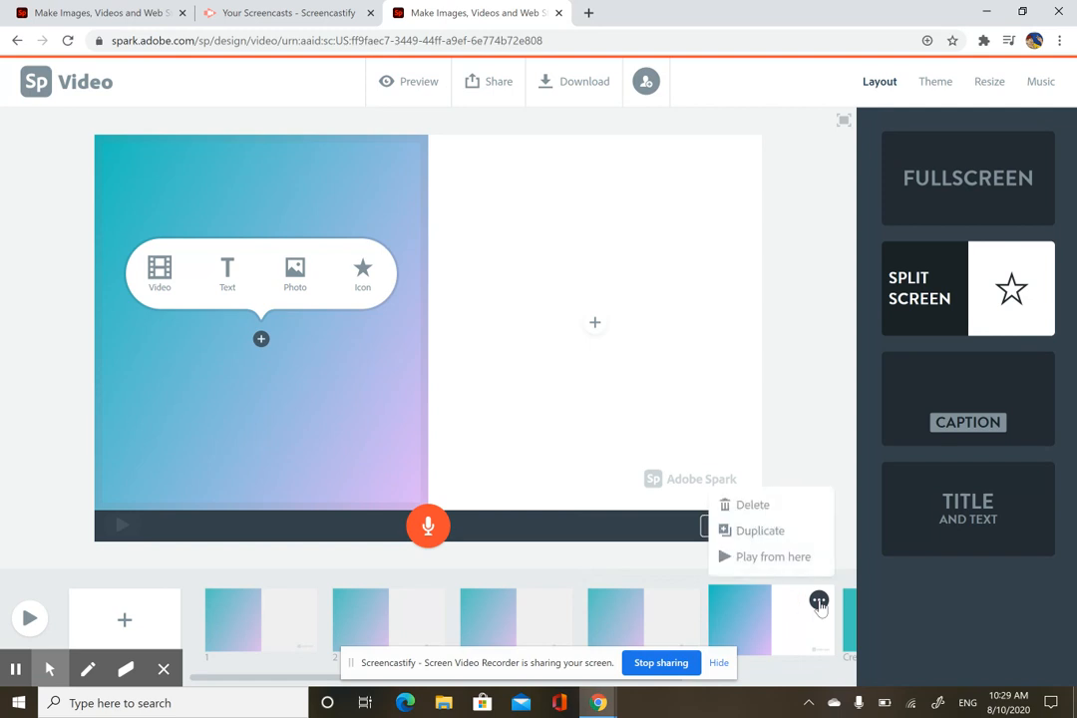
pyautogui.click(789, 540)
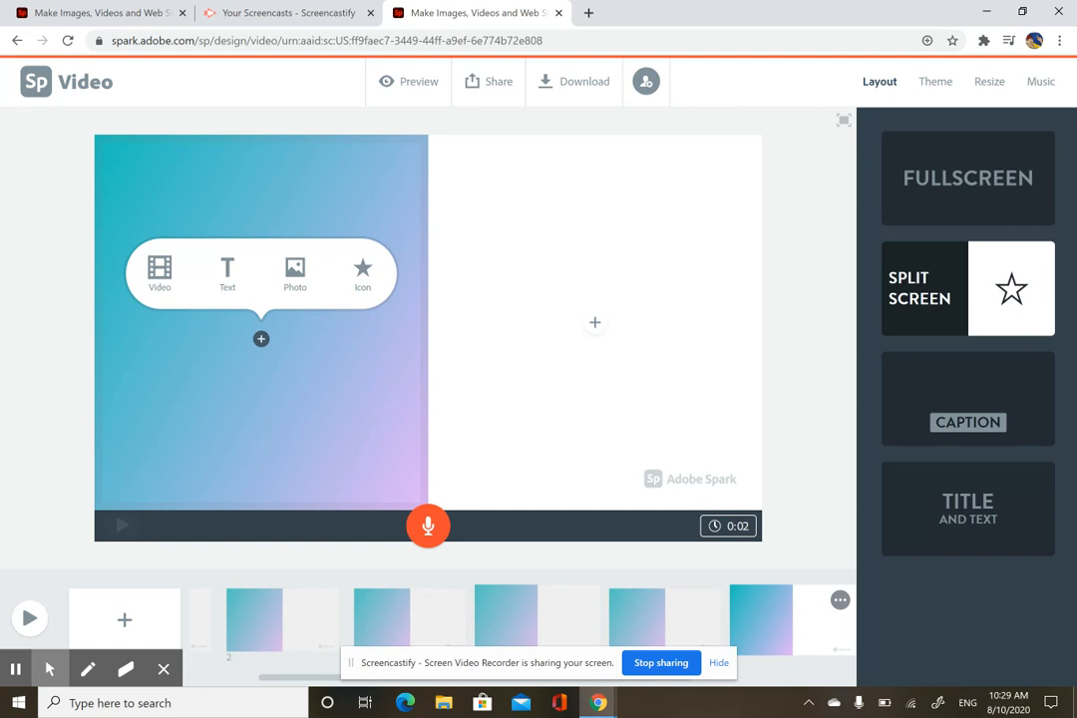
pyautogui.hscroll(1, 555, 615)
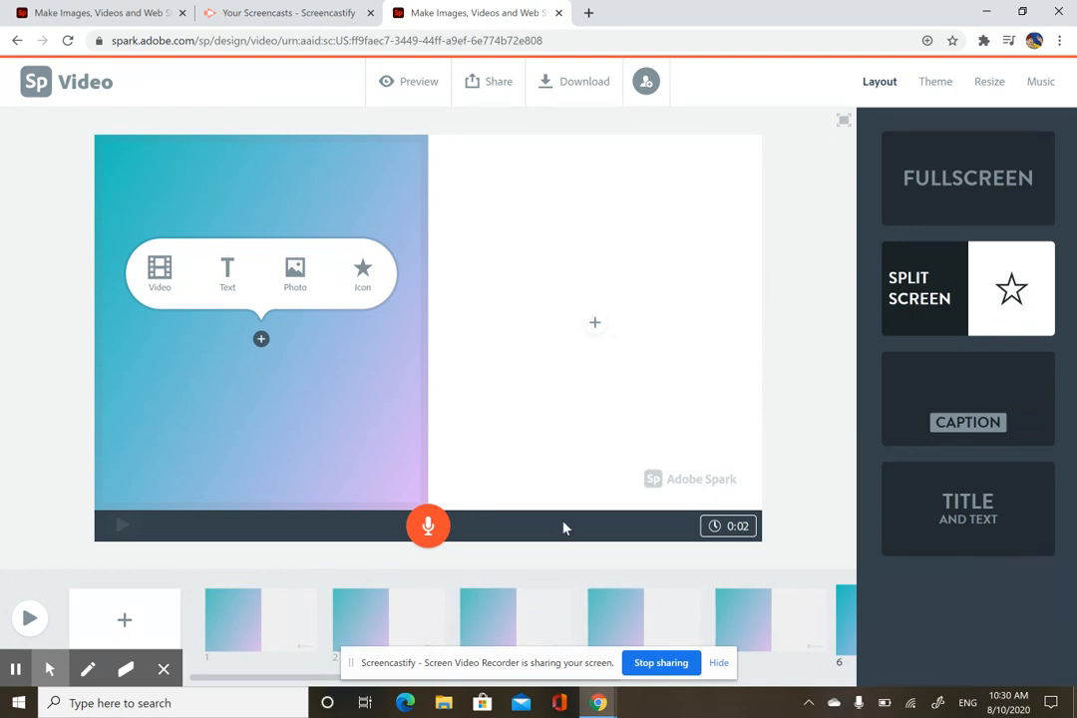
# Step: Drag slide 1's duration slider from 0:02 to 0:10
pyautogui.click(203, 625)
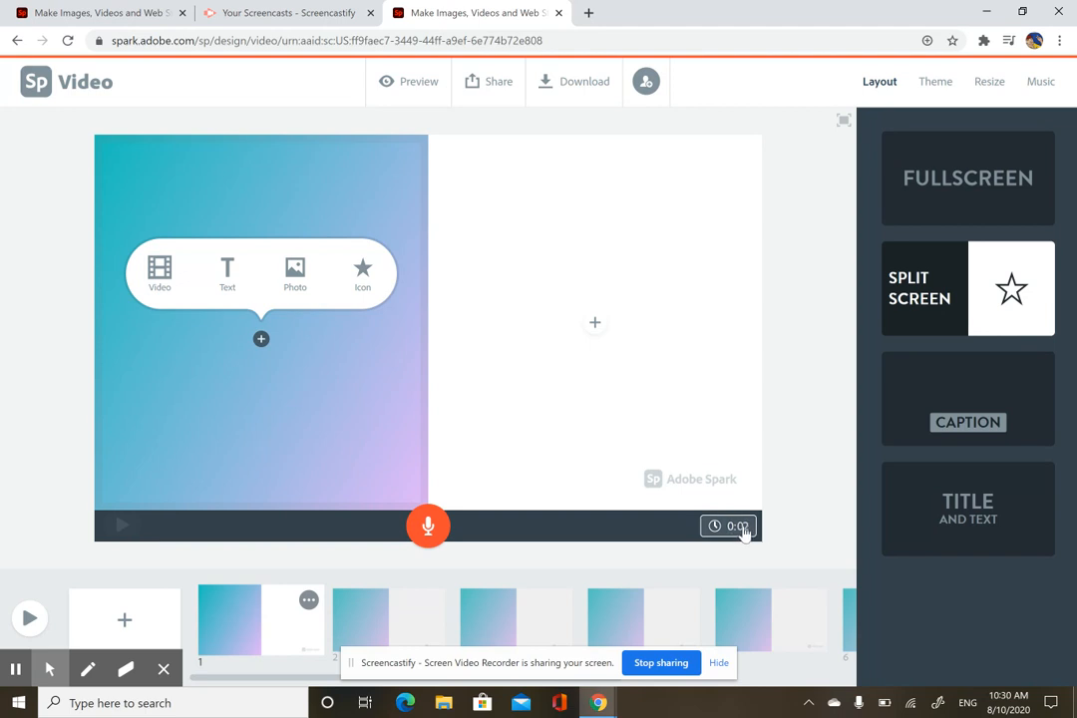
pyautogui.click(742, 533)
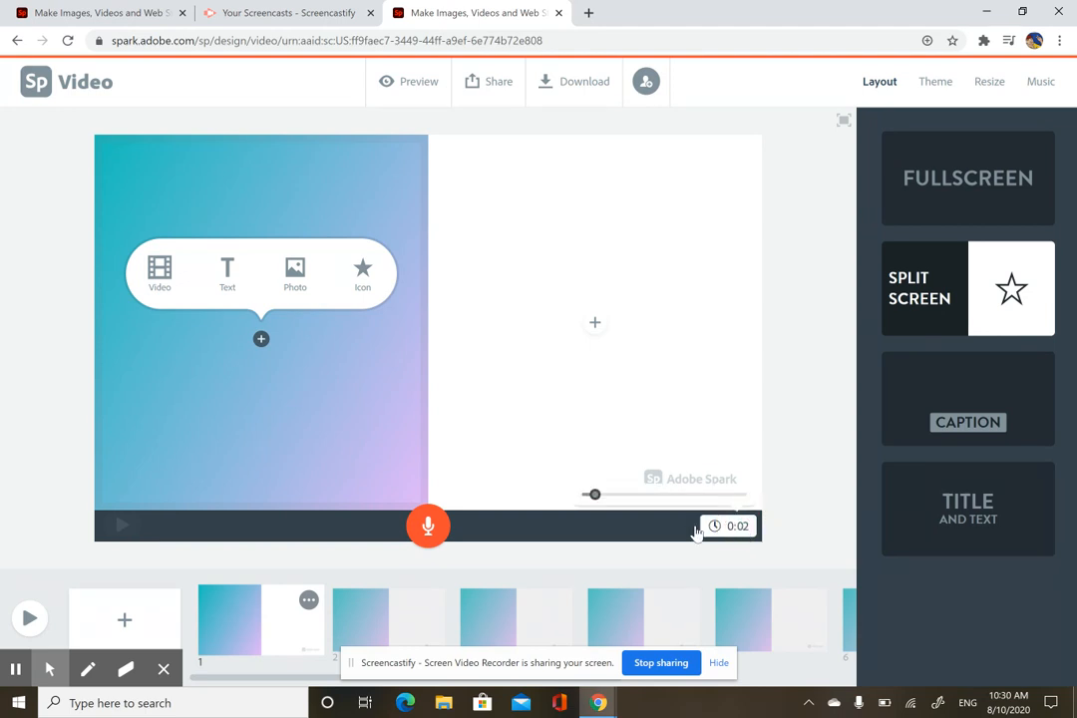
pyautogui.click(629, 499)
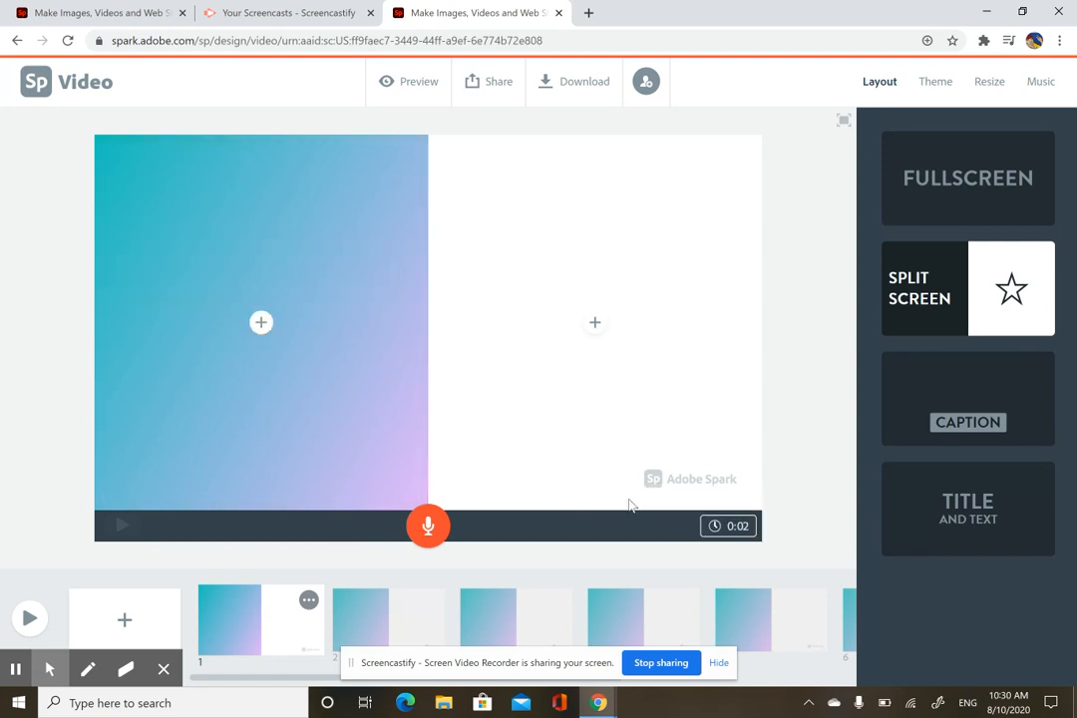
pyautogui.click(739, 528)
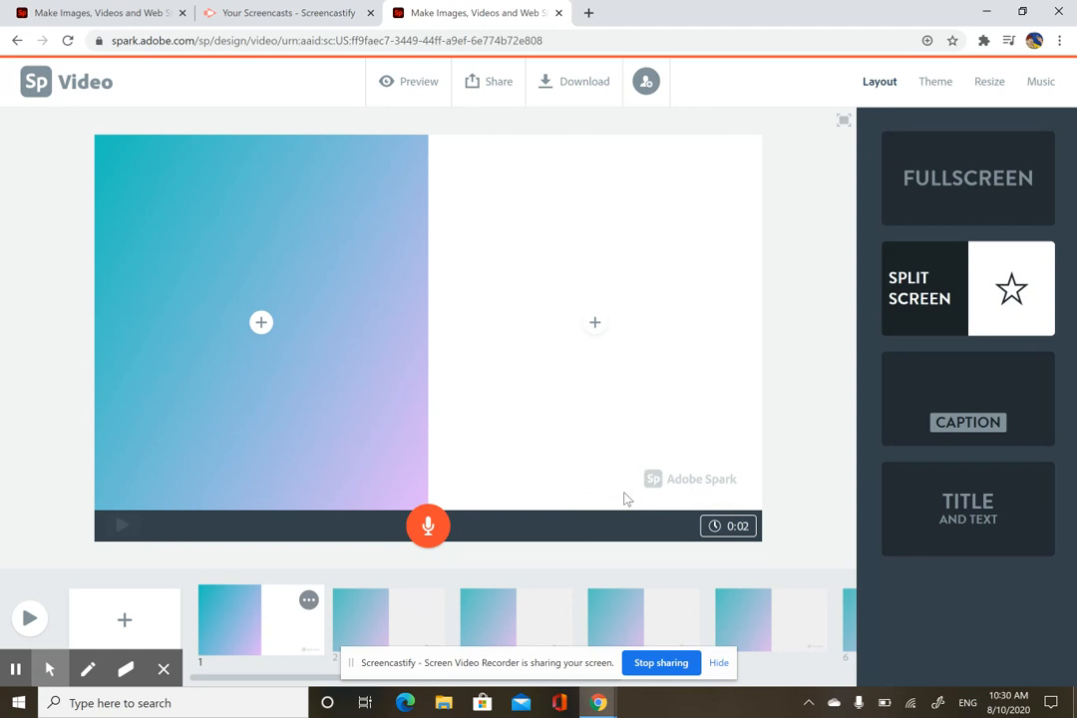
pyautogui.click(730, 528)
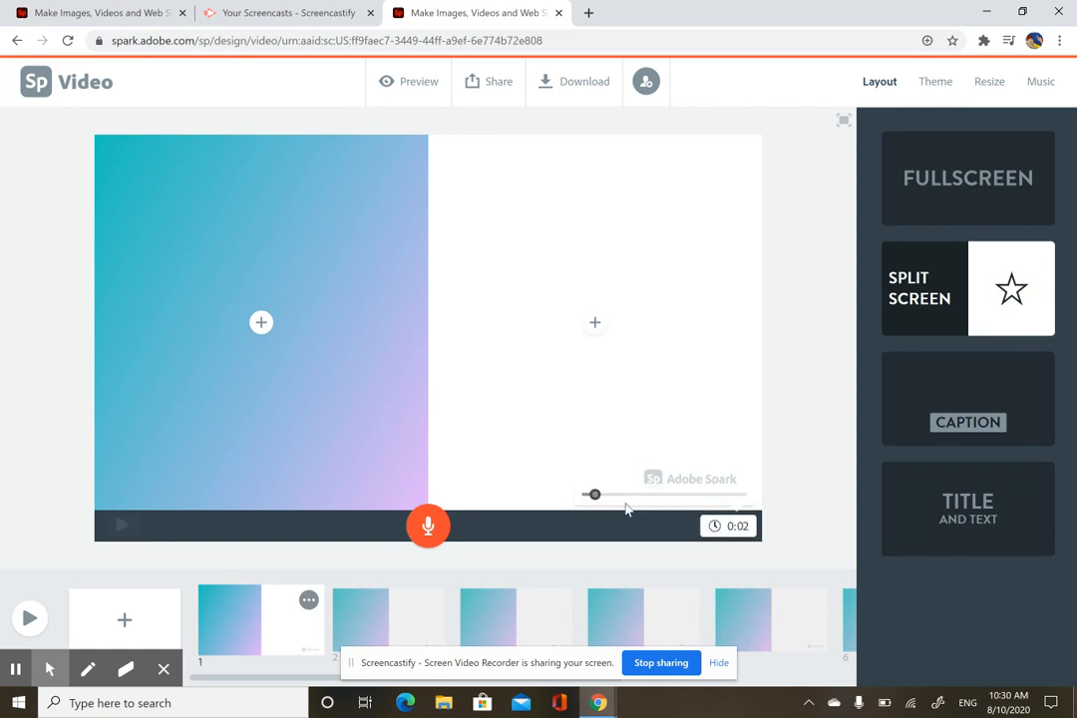
pyautogui.click(590, 495)
pyautogui.moveTo(590, 496); pyautogui.dragTo(637, 501)
# Step: Add a text box to the first slide's left half and type the person's full name
pyautogui.click(264, 329)
pyautogui.click(230, 275)
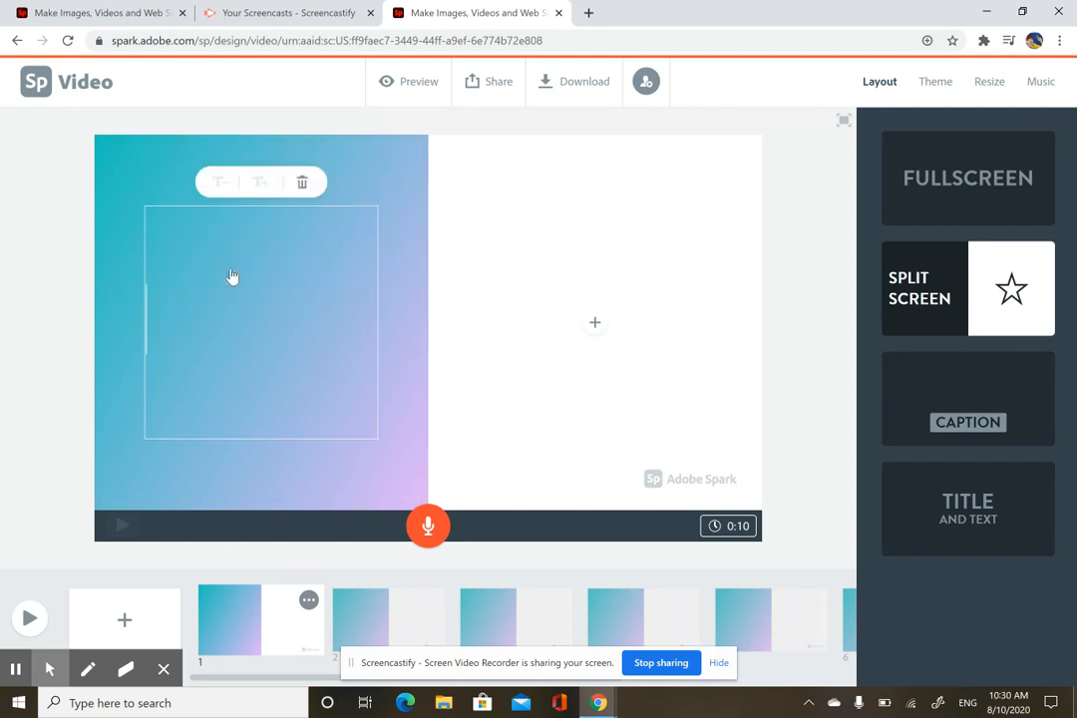
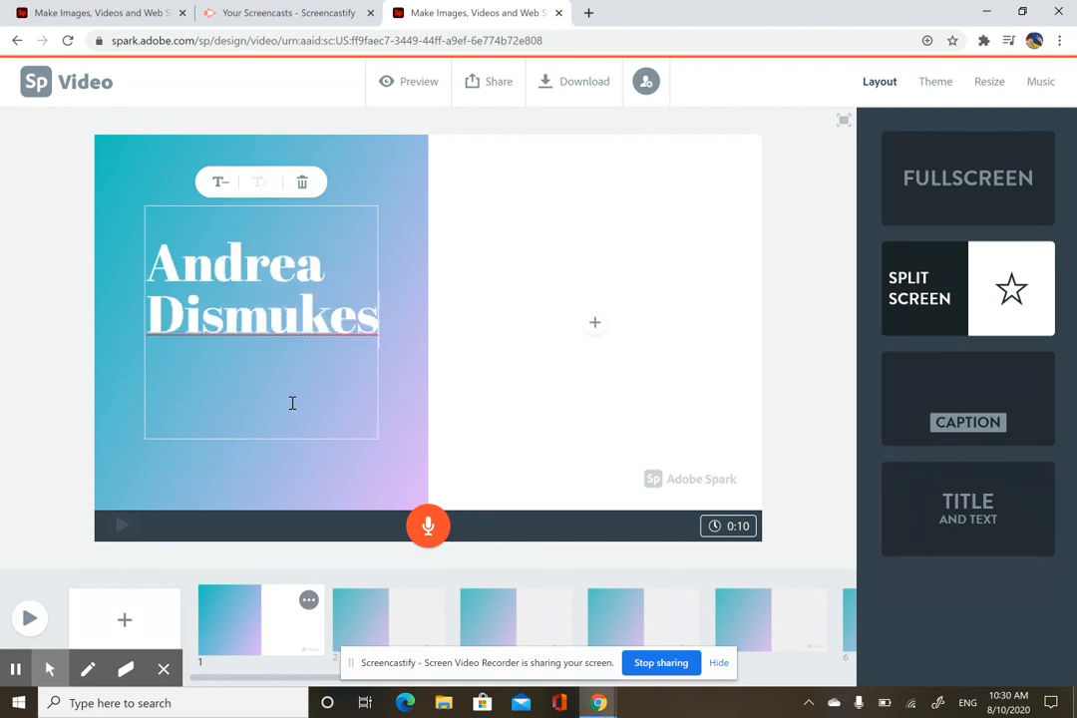
# Step: Upload image10 from Downloads as the photo filling the first slide's right half
pyautogui.click(594, 324)
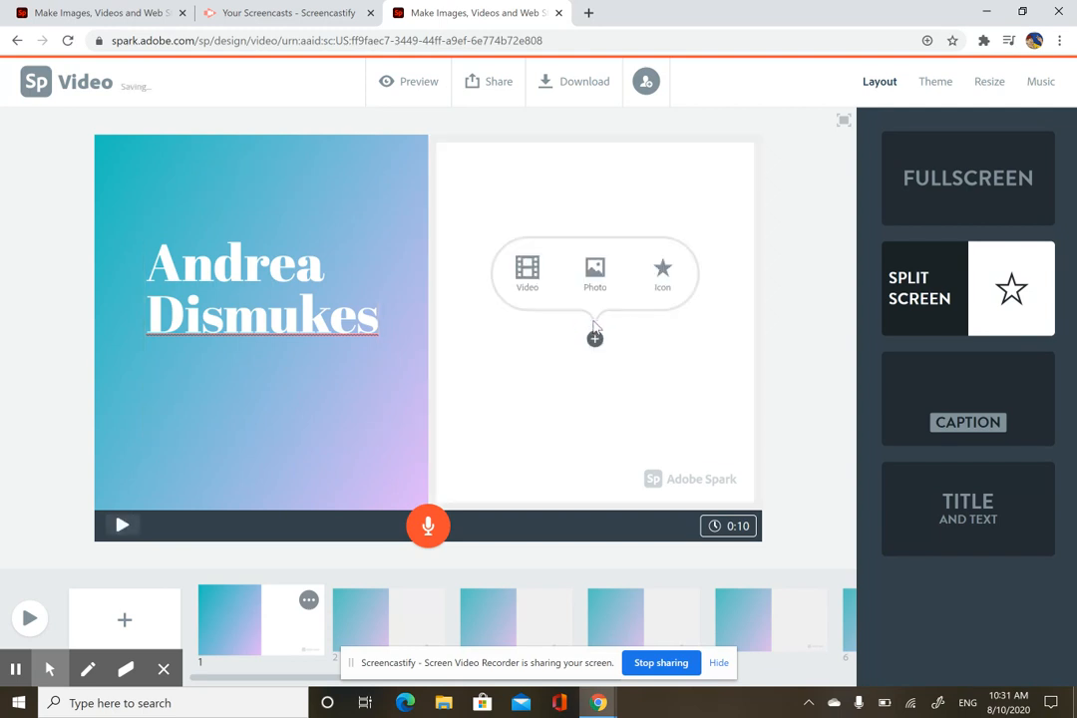
pyautogui.click(594, 271)
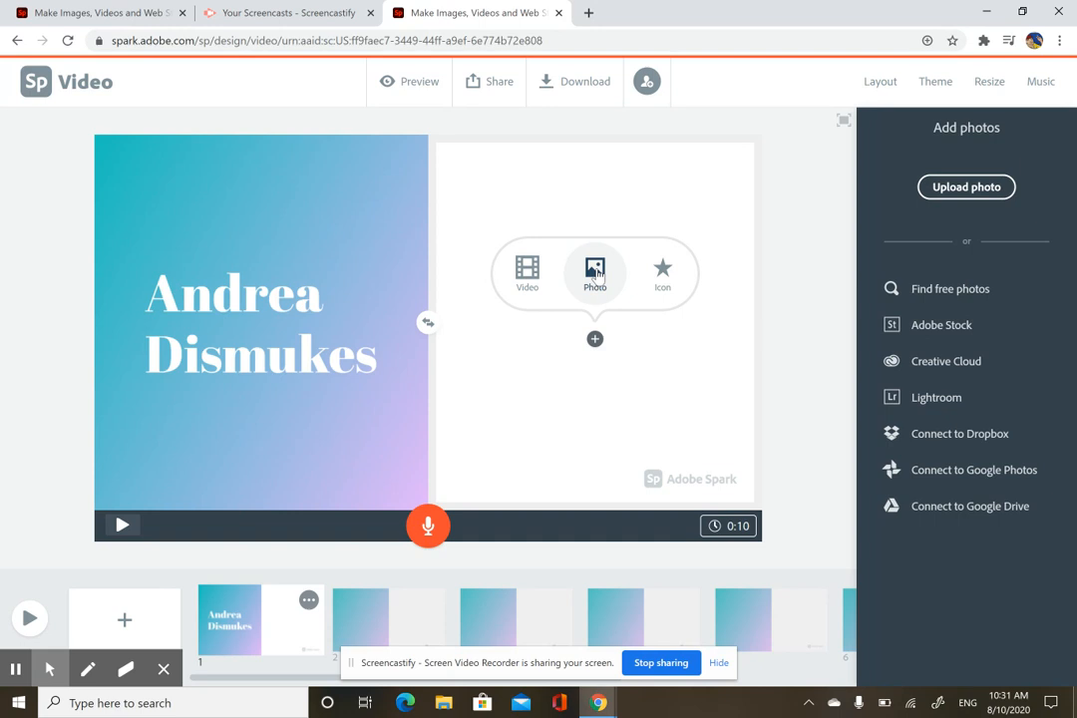
pyautogui.click(965, 189)
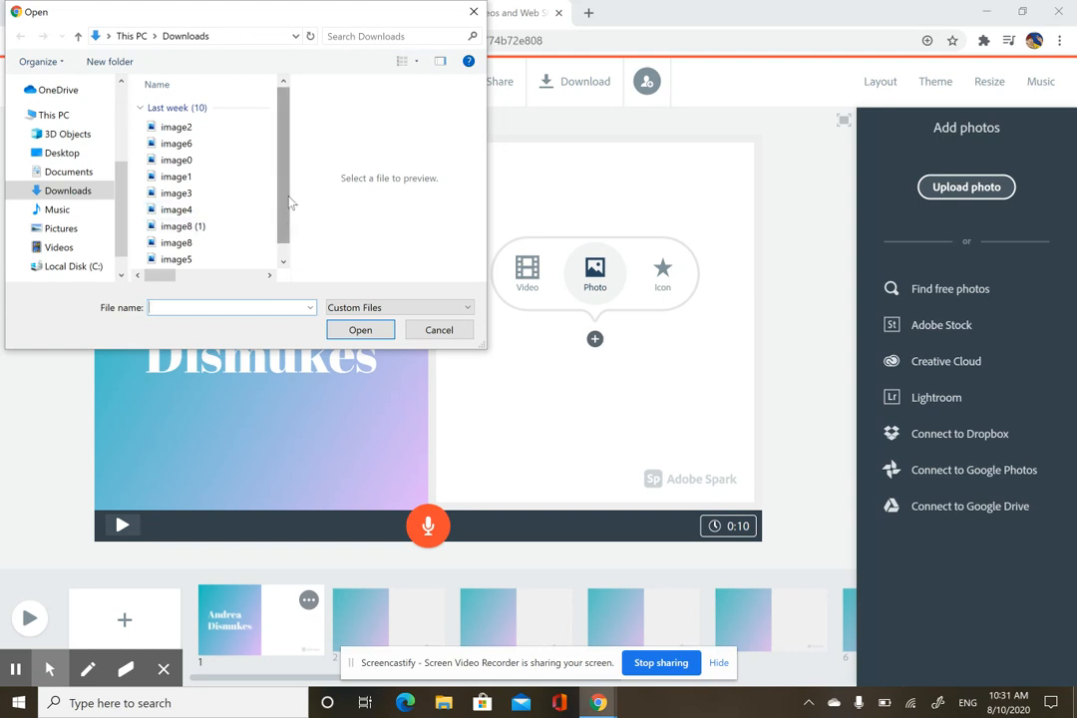
pyautogui.click(283, 261)
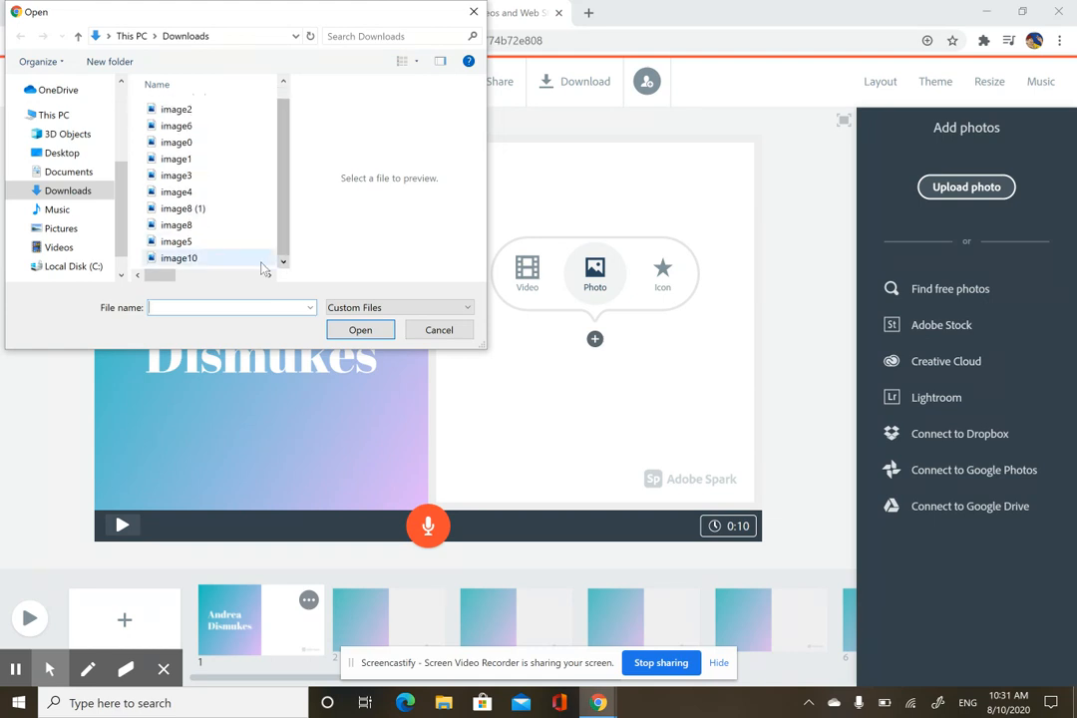
pyautogui.doubleClick(193, 261)
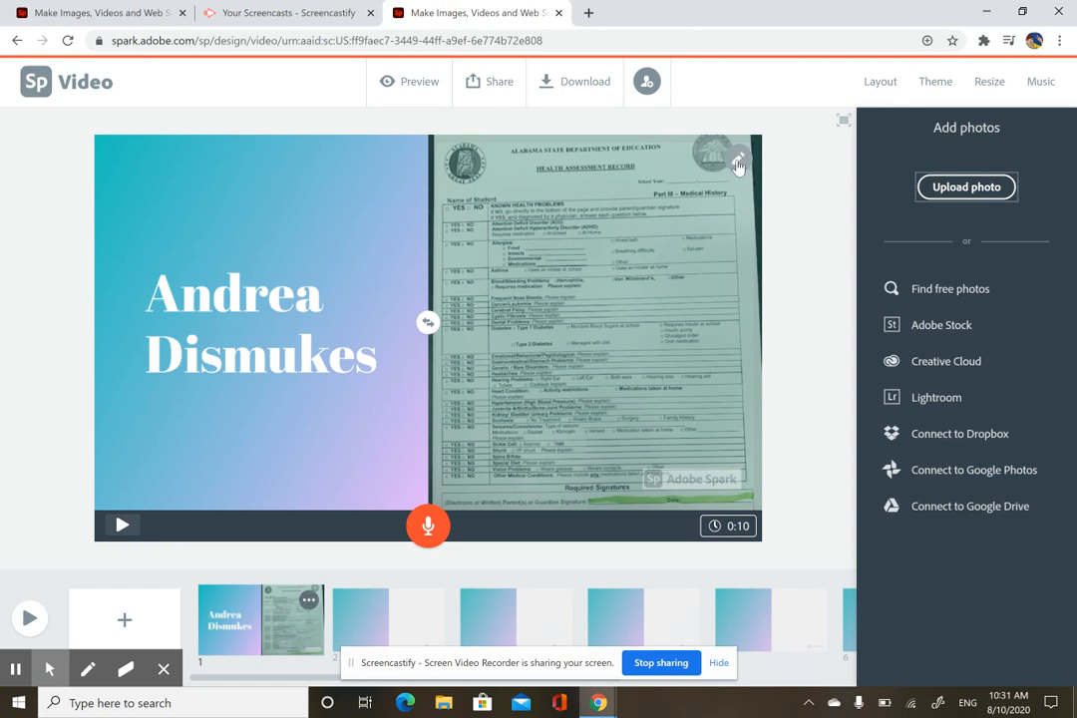
pyautogui.click(740, 167)
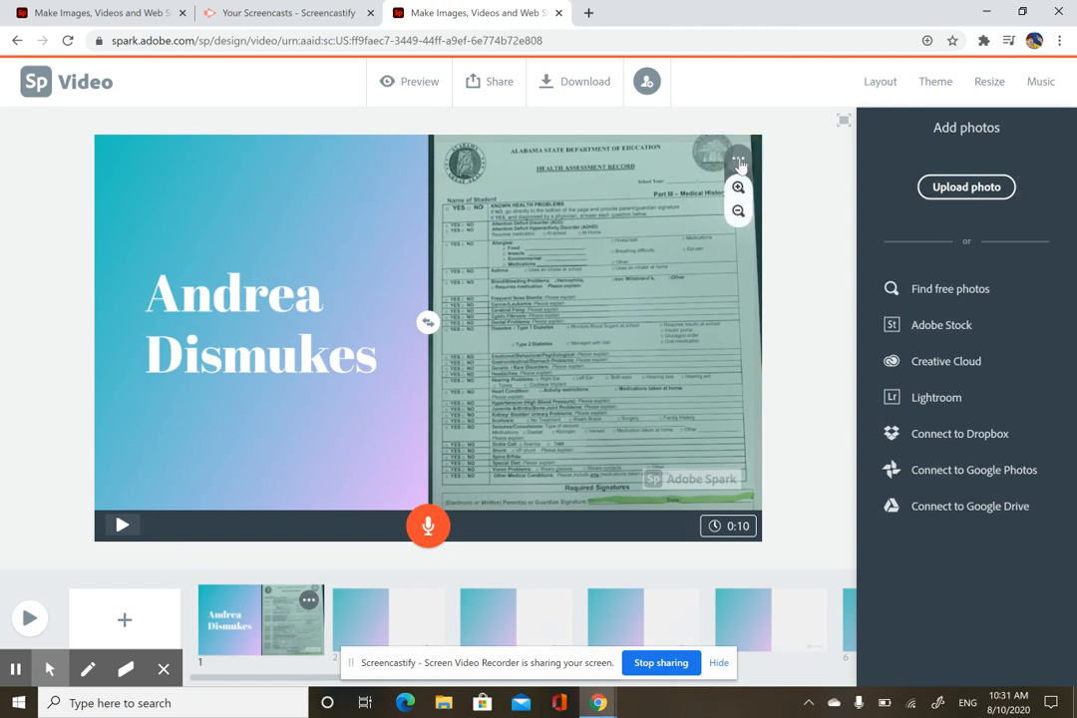